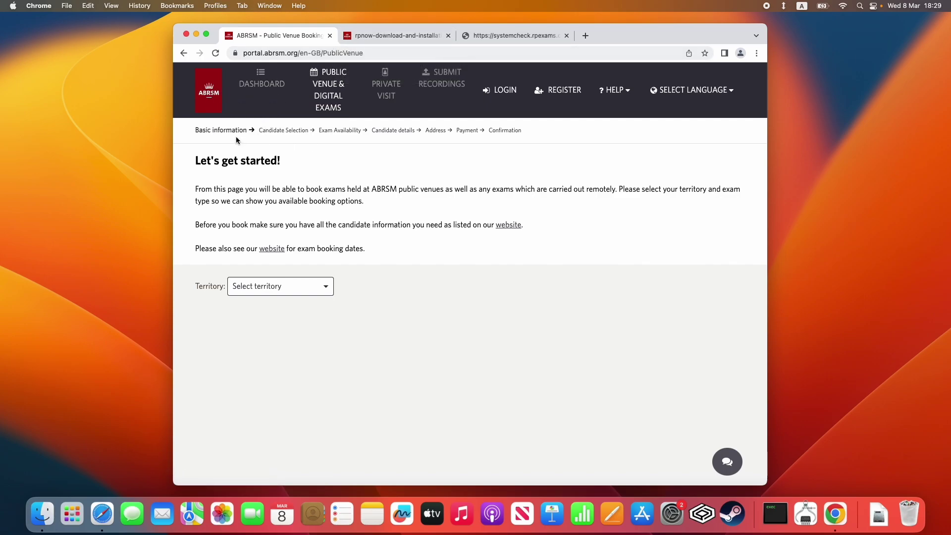
# Switch to the rpnow-download-and-installation guide PDF and read its first steps.
pyautogui.click(397, 35)
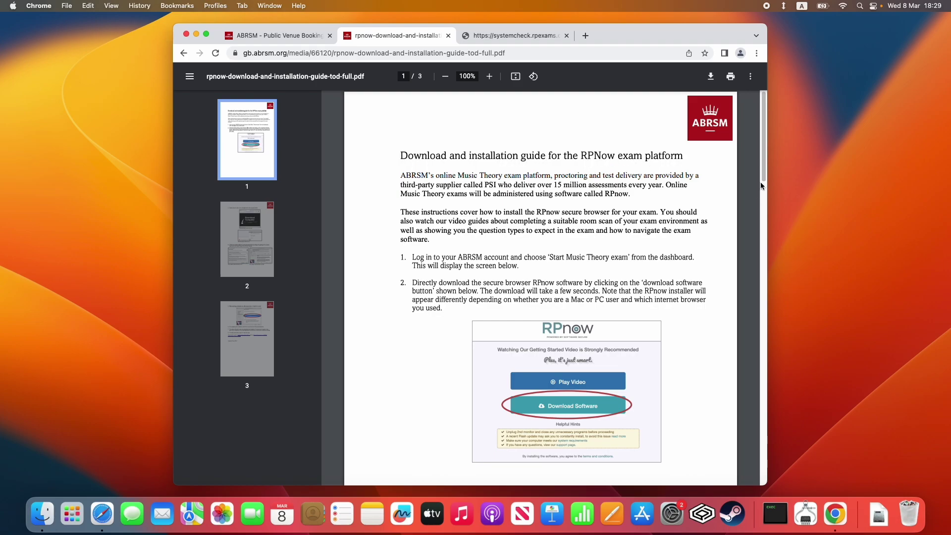
pyautogui.scroll(-1, 763, 159)
pyautogui.moveTo(762, 160); pyautogui.dragTo(768, 206)
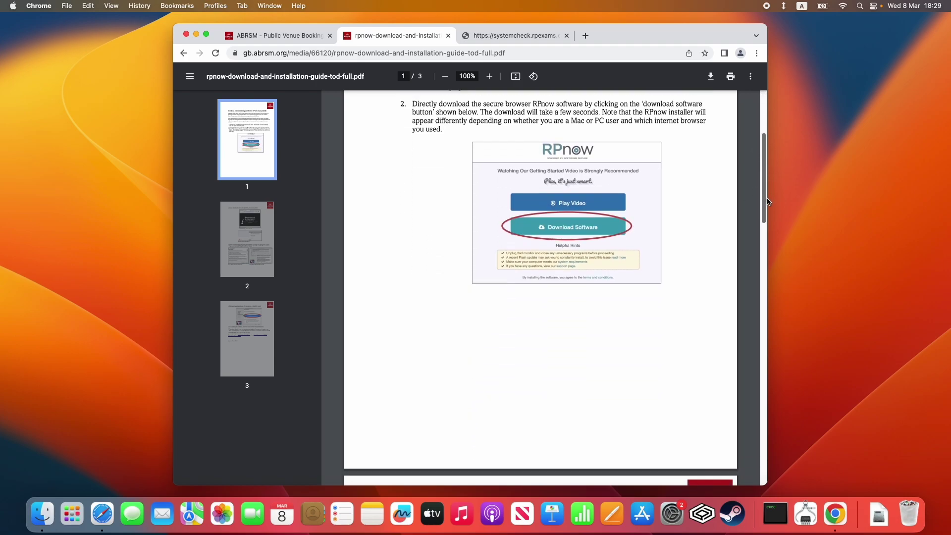
pyautogui.scroll(-1, 707, 186)
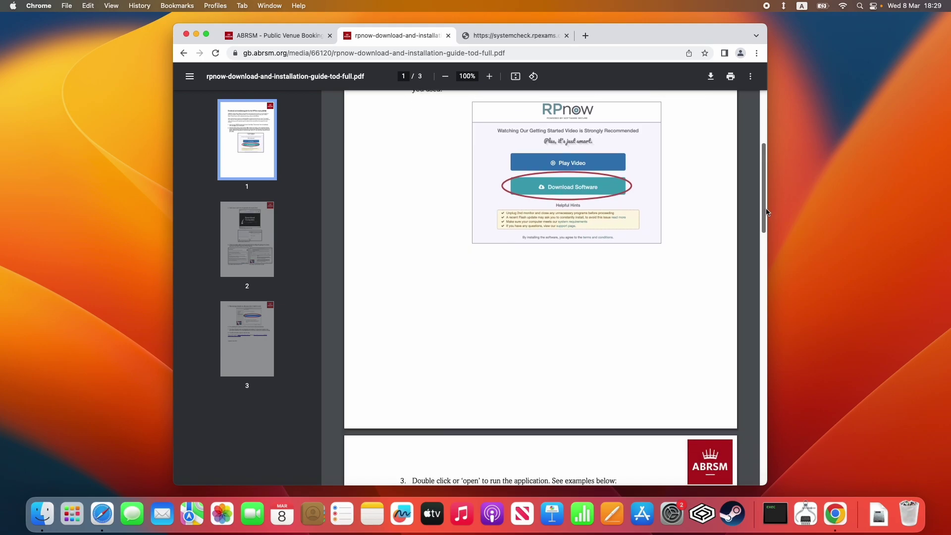
pyautogui.scroll(-4, 654, 174)
pyautogui.scroll(-5, 636, 170)
pyautogui.scroll(3, 624, 149)
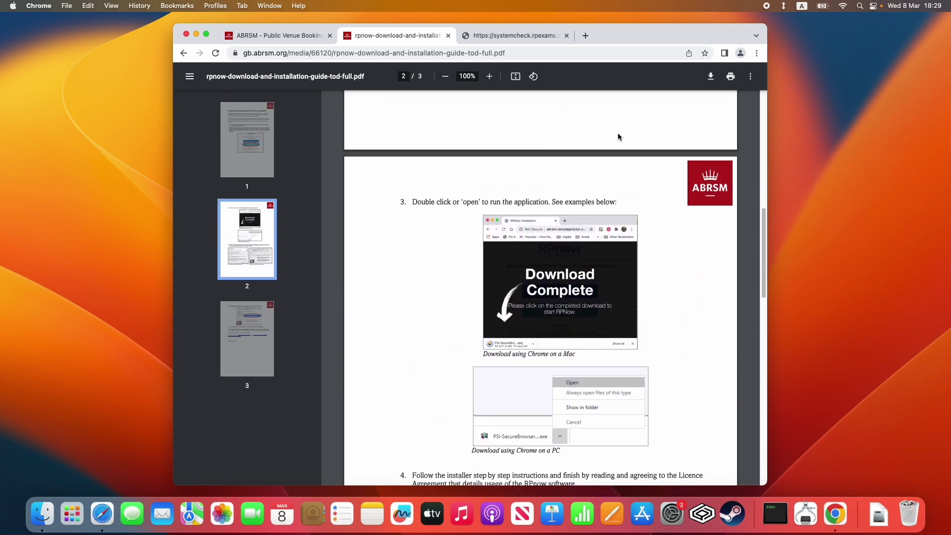
pyautogui.scroll(5, 618, 136)
pyautogui.scroll(10, 567, 141)
pyautogui.scroll(2, 555, 132)
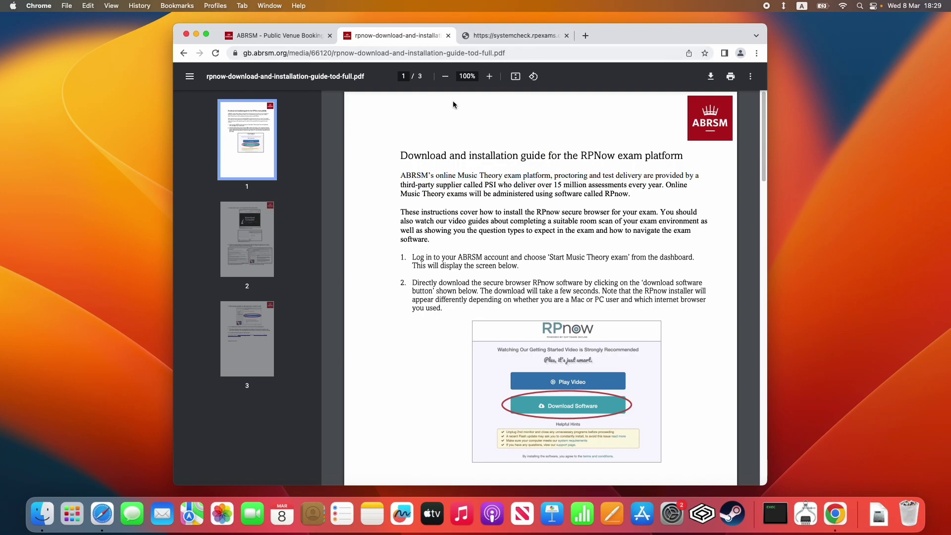
# Return to the systemcheck.rpexams.com page and highlight its URL and dialog title text.
pyautogui.click(516, 36)
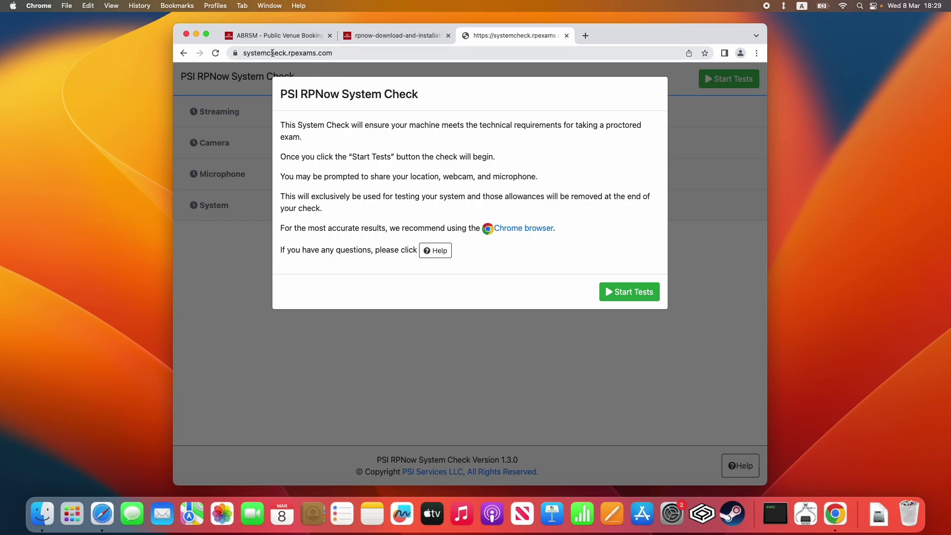
pyautogui.click(331, 54)
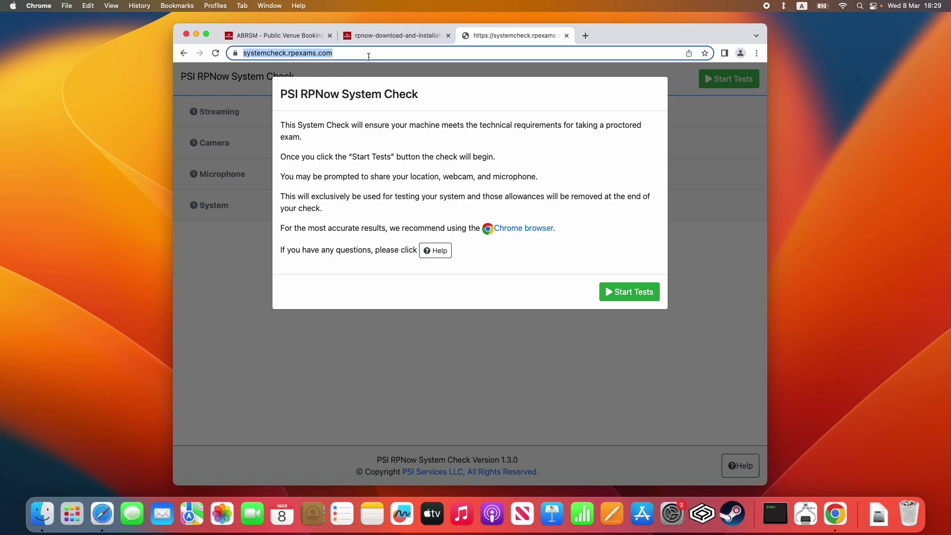
pyautogui.moveTo(361, 53); pyautogui.dragTo(243, 53)
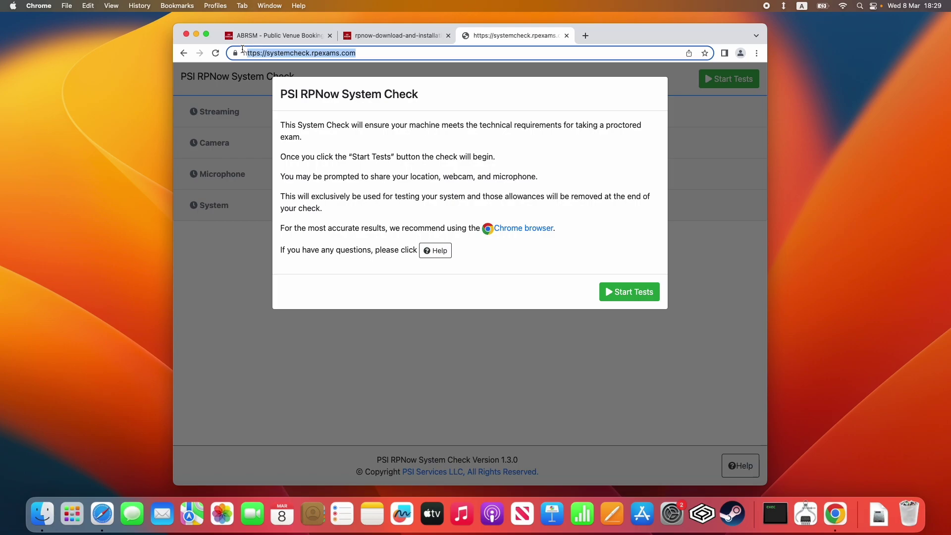
pyautogui.click(298, 53)
pyautogui.moveTo(282, 94); pyautogui.dragTo(420, 127)
pyautogui.click(380, 131)
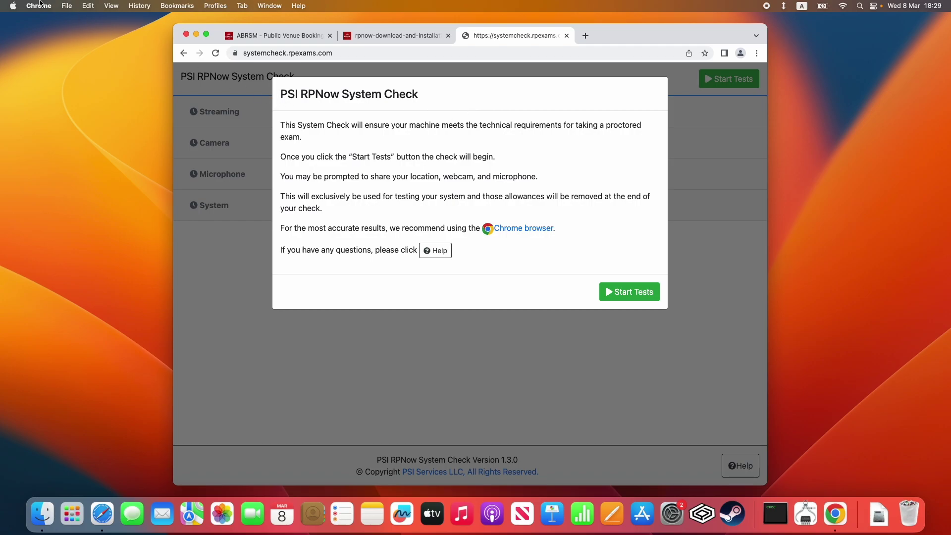
# Peek at the Chrome application menu, then add and immediately close a blank tab.
pyautogui.click(41, 5)
pyautogui.click(50, 6)
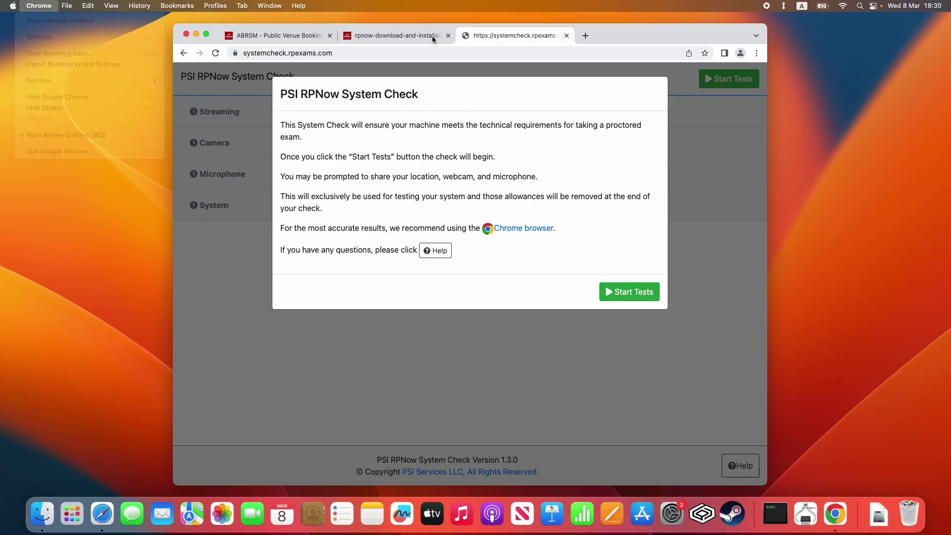
pyautogui.click(585, 36)
pyautogui.press('super+w')
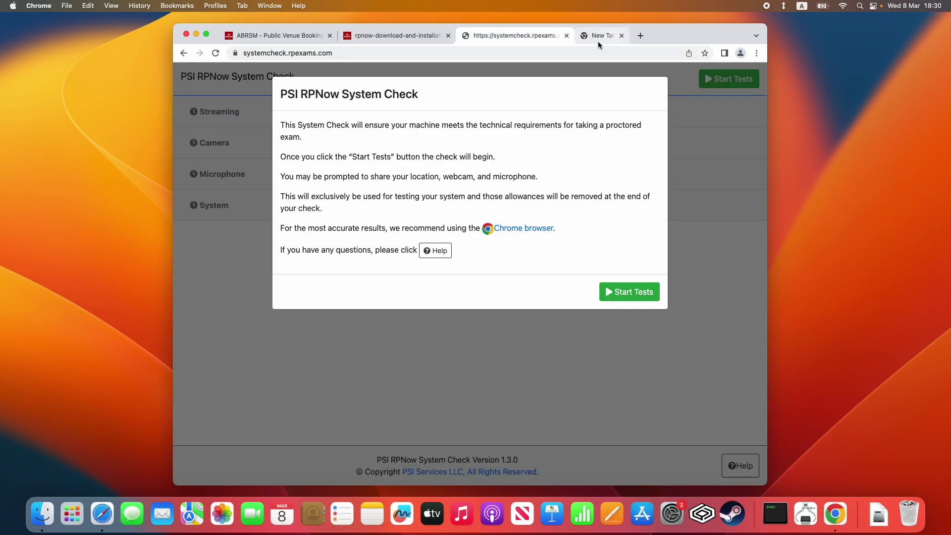
# Bring Safari forward, search for chrome and reach the Google Chrome Download Now page.
pyautogui.click(104, 519)
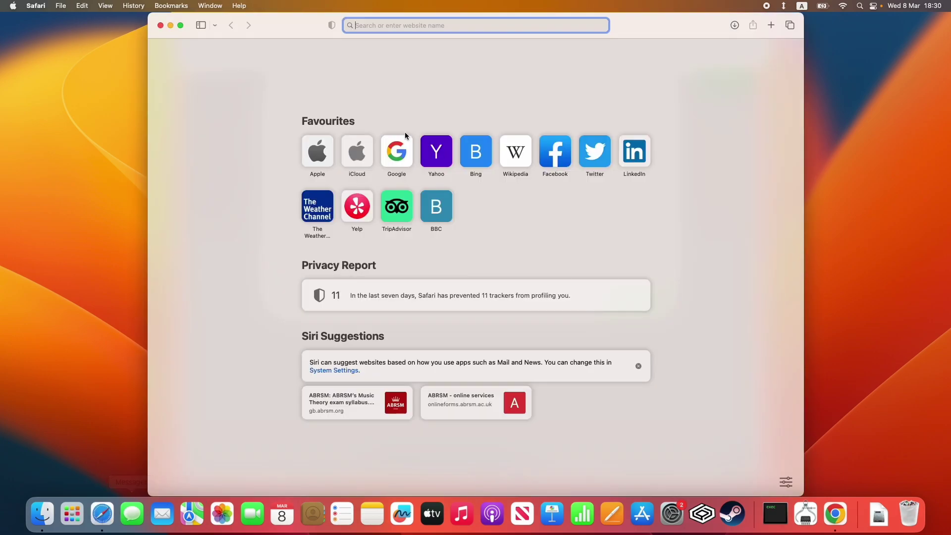
pyautogui.write('chrome')
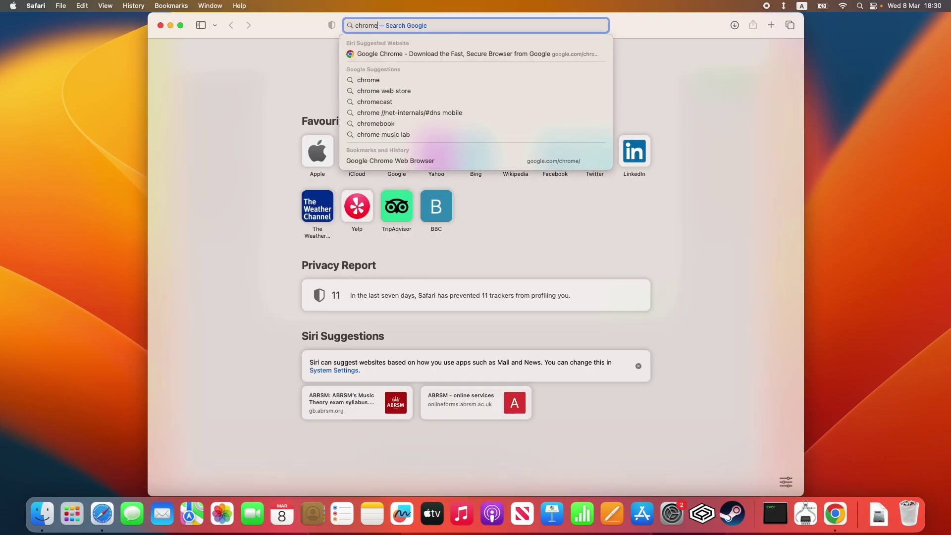
pyautogui.press('Return')
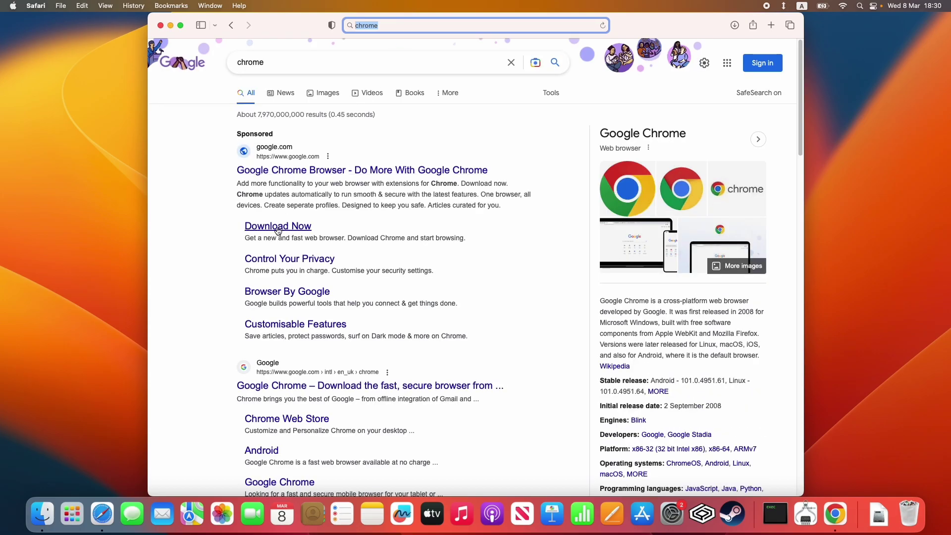
pyautogui.click(279, 228)
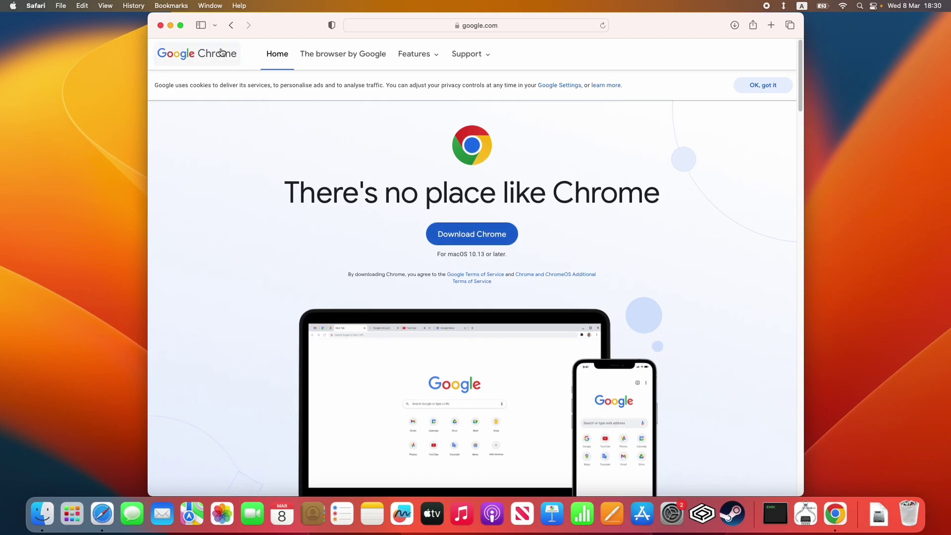
# Close Safari and highlight the System Check title and Chrome browser recommendation text.
pyautogui.click(160, 26)
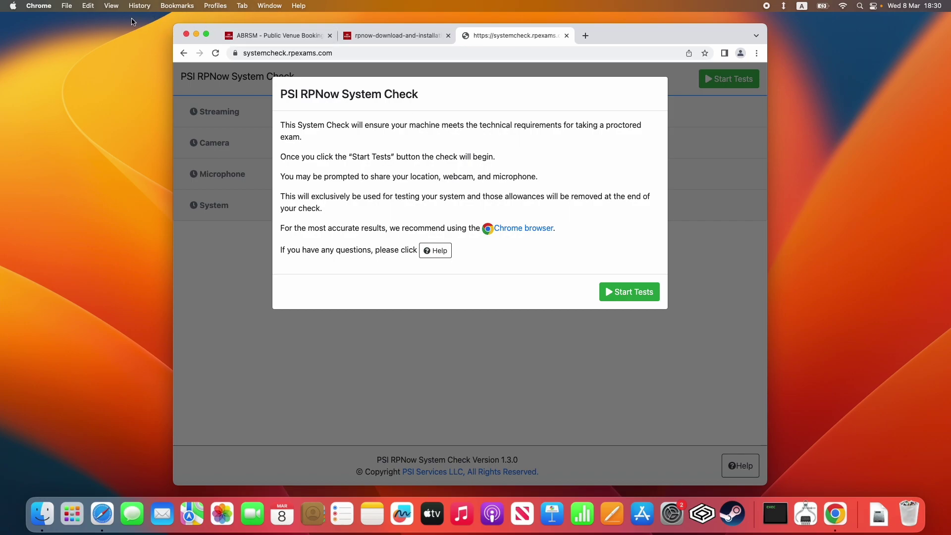
pyautogui.click(355, 56)
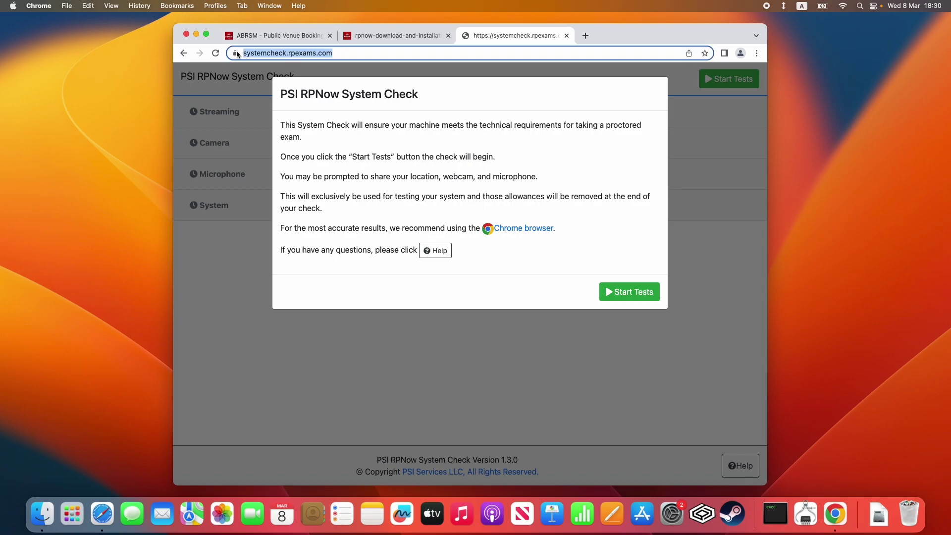
pyautogui.click(361, 141)
pyautogui.moveTo(283, 94); pyautogui.dragTo(393, 93)
pyautogui.click(392, 94)
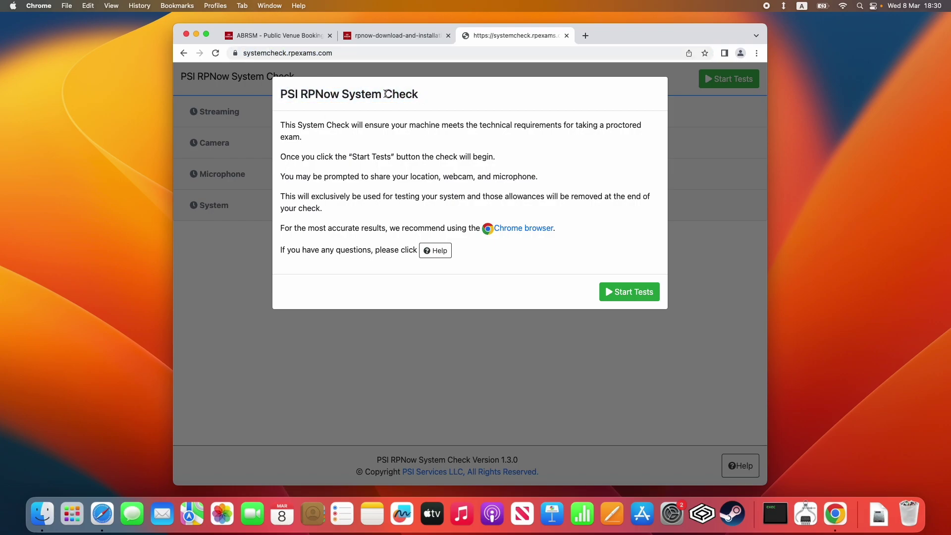
pyautogui.moveTo(276, 229); pyautogui.dragTo(560, 233)
pyautogui.click(563, 233)
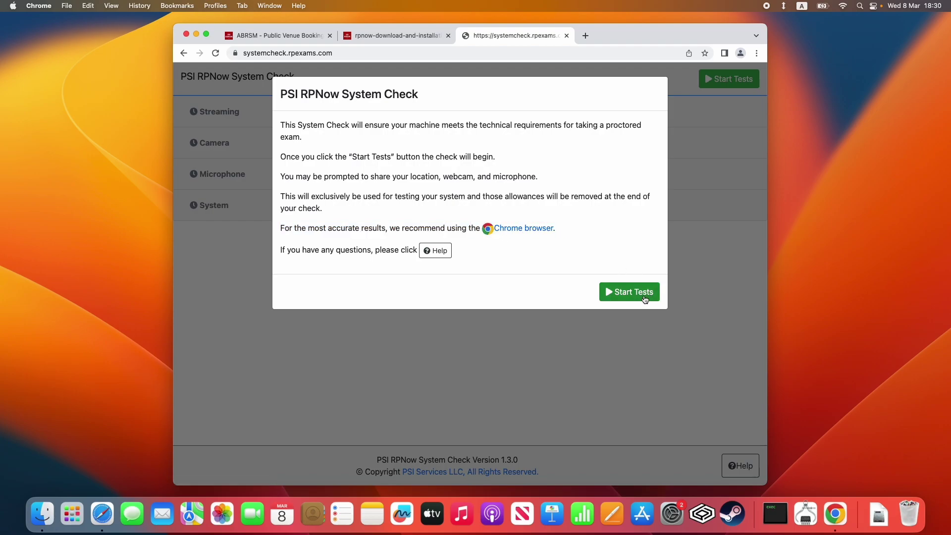
# Start the system tests, allowing camera, microphone and location access for the site and Chrome.
pyautogui.click(623, 293)
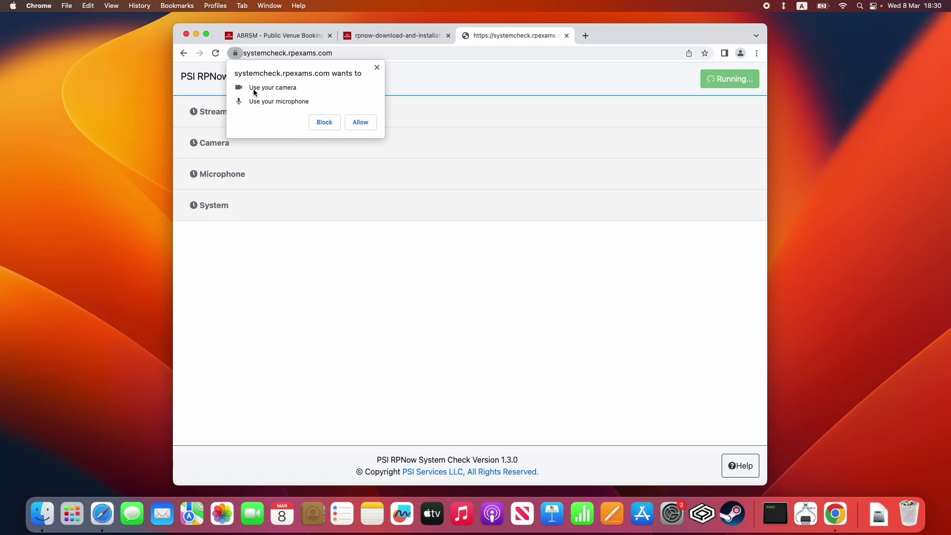
pyautogui.click(360, 123)
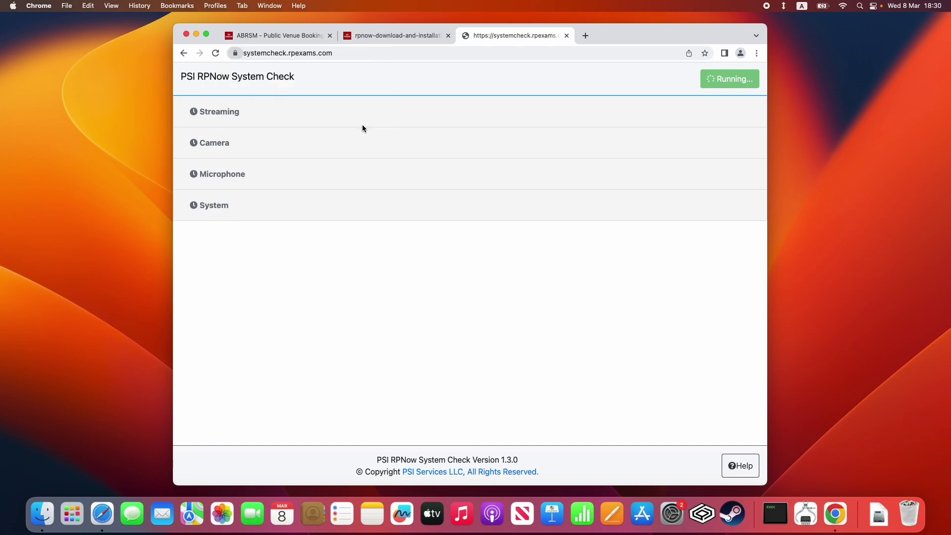
pyautogui.click(518, 201)
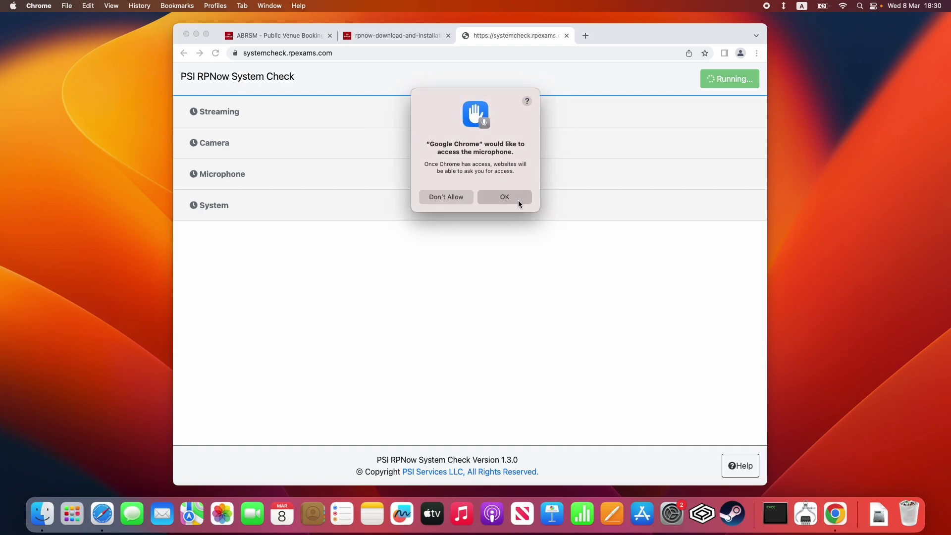
pyautogui.click(516, 201)
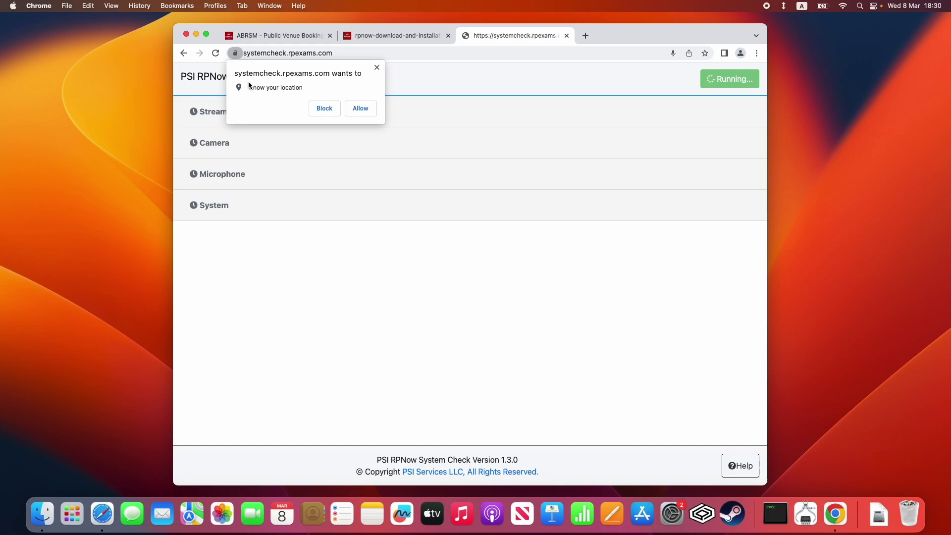
pyautogui.click(361, 109)
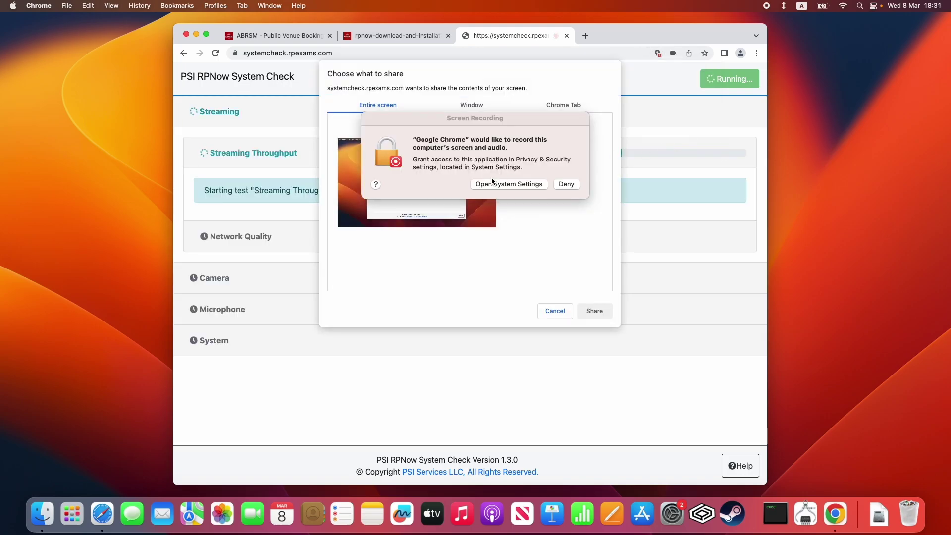
# Enable Google Chrome under Screen Recording in System Settings, entering the administrator password.
pyautogui.click(511, 187)
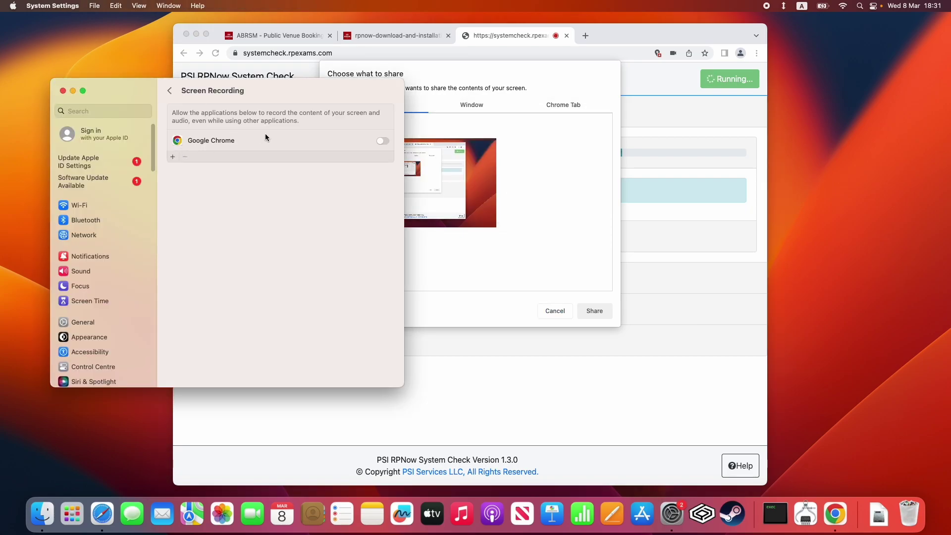
pyautogui.click(382, 139)
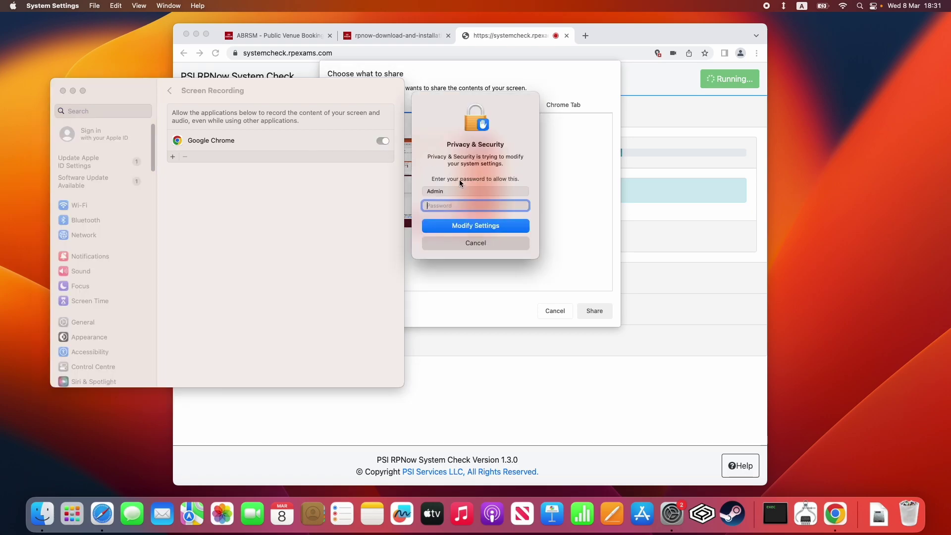
pyautogui.write('******')
pyautogui.press('Return')
pyautogui.click(203, 279)
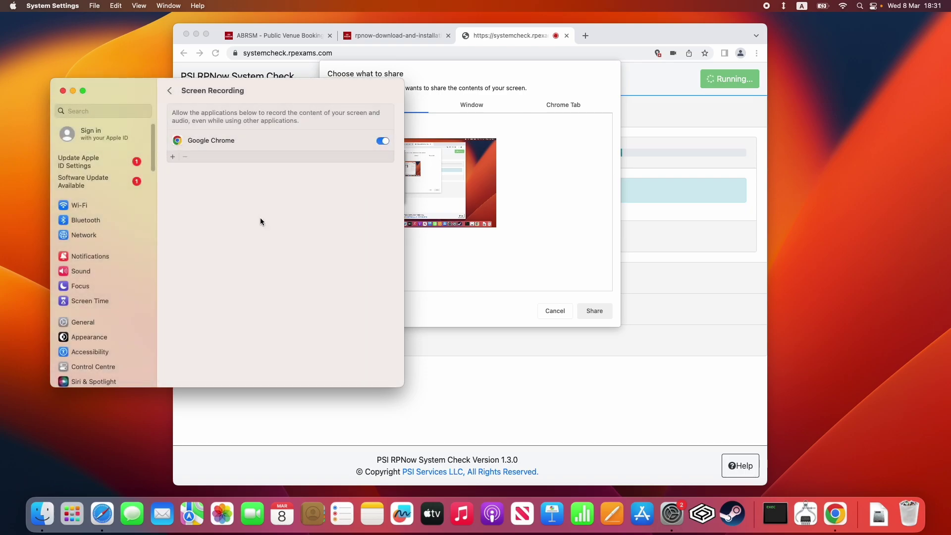
pyautogui.click(416, 175)
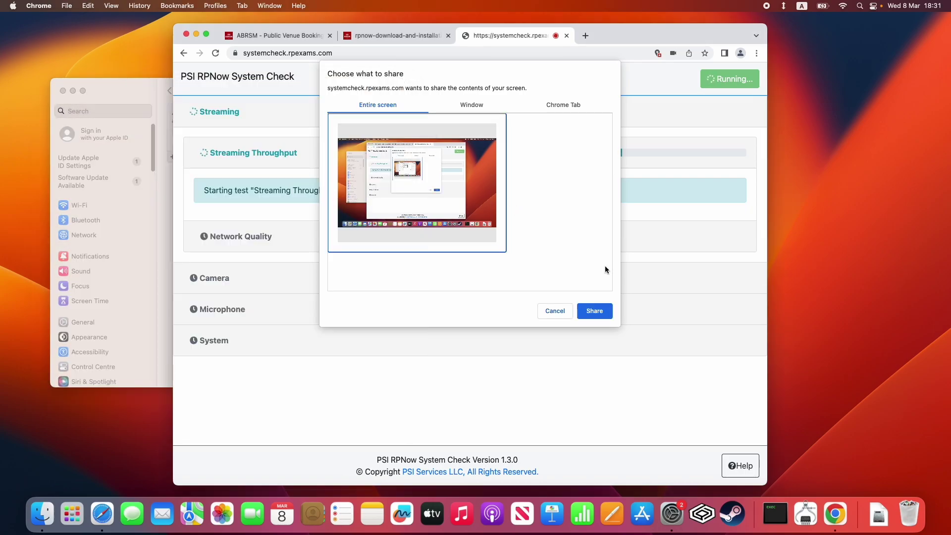
# Choose Entire screen in Chrome's share picker and start sharing it.
pyautogui.click(479, 104)
pyautogui.click(563, 105)
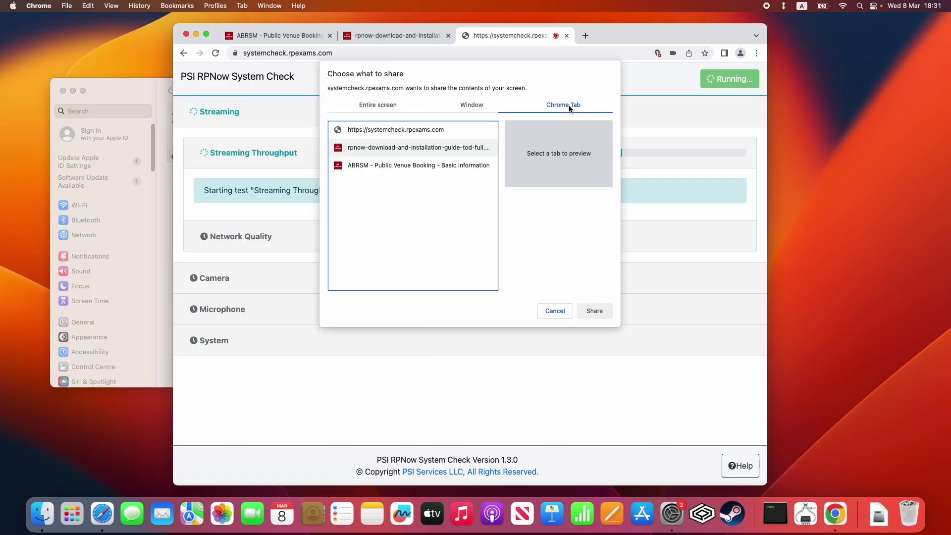
pyautogui.click(374, 107)
pyautogui.click(593, 312)
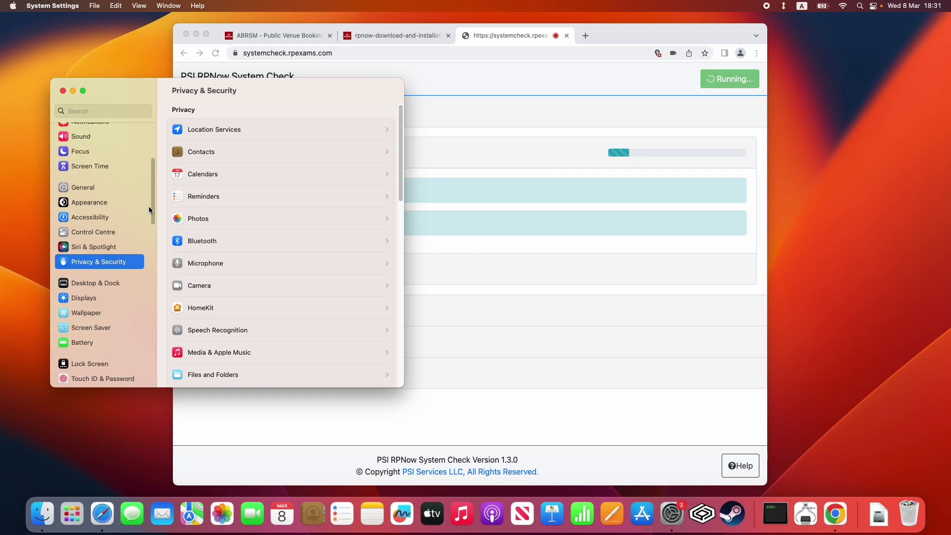
# Turn on Location Services and allow Google Chrome to use it, then hide System Settings.
pyautogui.click(227, 131)
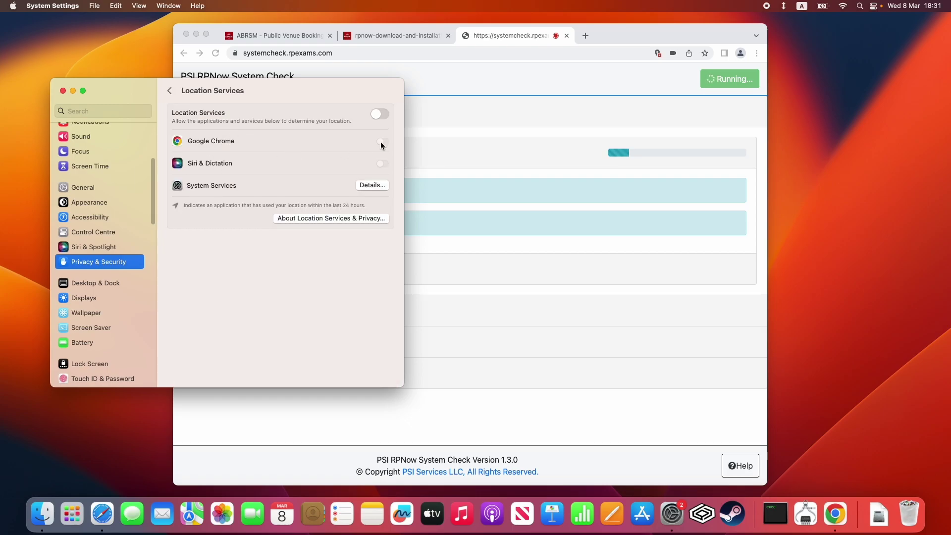
pyautogui.click(378, 114)
pyautogui.click(383, 141)
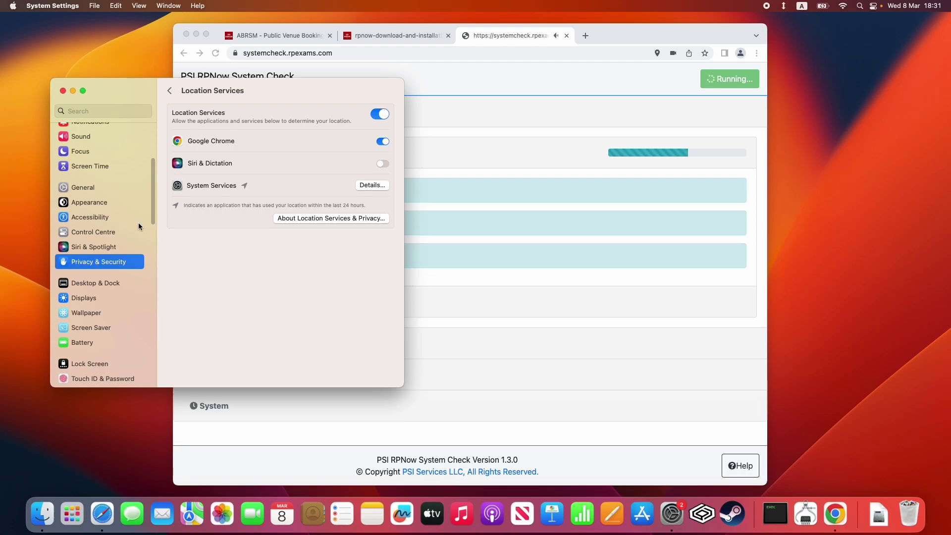
pyautogui.click(72, 90)
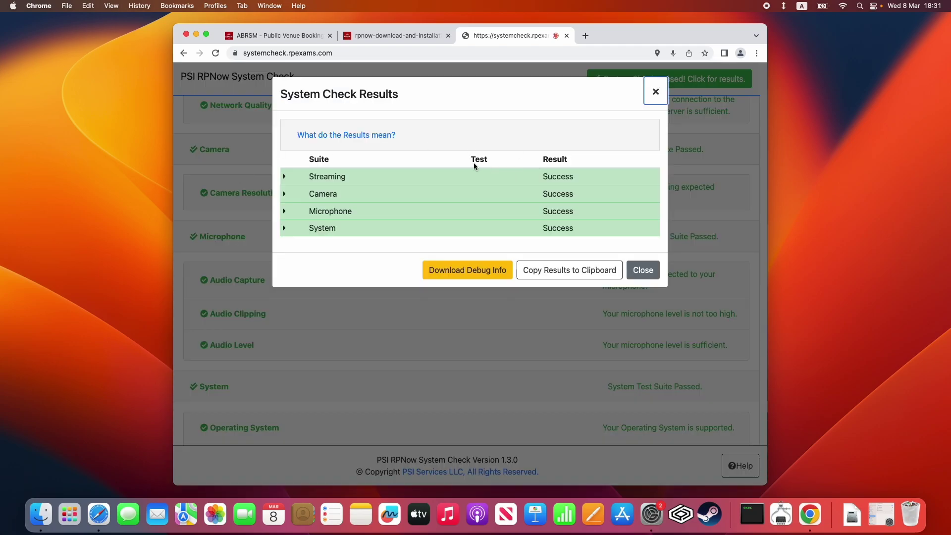
# Expand the System, Microphone, Camera and Streaming sub-test results, then close the summary.
pyautogui.click(299, 231)
pyautogui.click(299, 212)
pyautogui.click(299, 194)
pyautogui.click(300, 177)
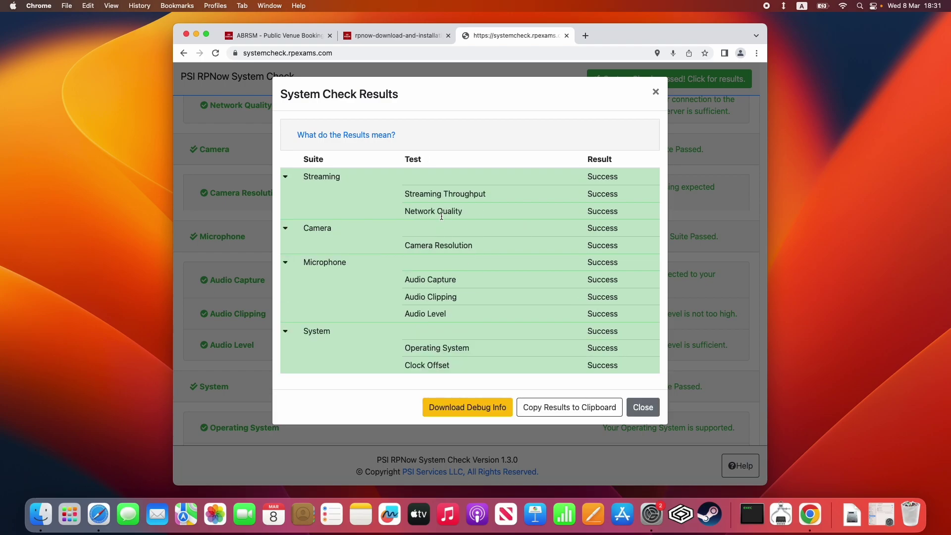
pyautogui.click(641, 407)
pyautogui.scroll(-2, 358, 268)
pyautogui.scroll(4, 559, 358)
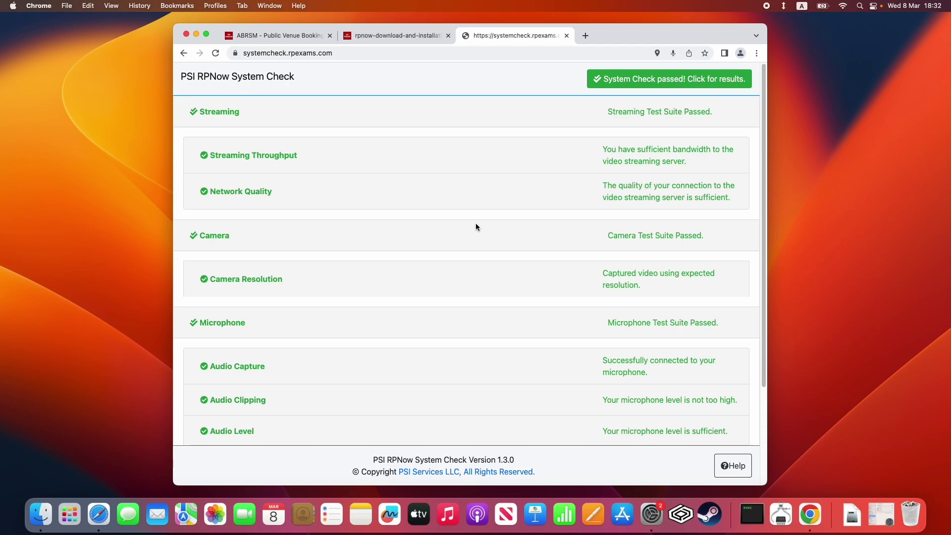
# Close the system check tab and switch to the ABRSM booking page.
pyautogui.press('super+w')
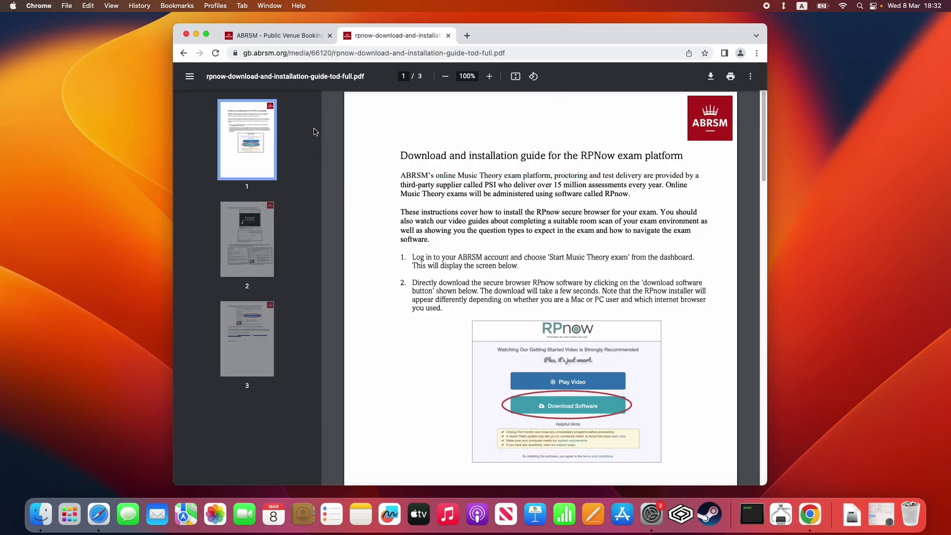
pyautogui.click(265, 34)
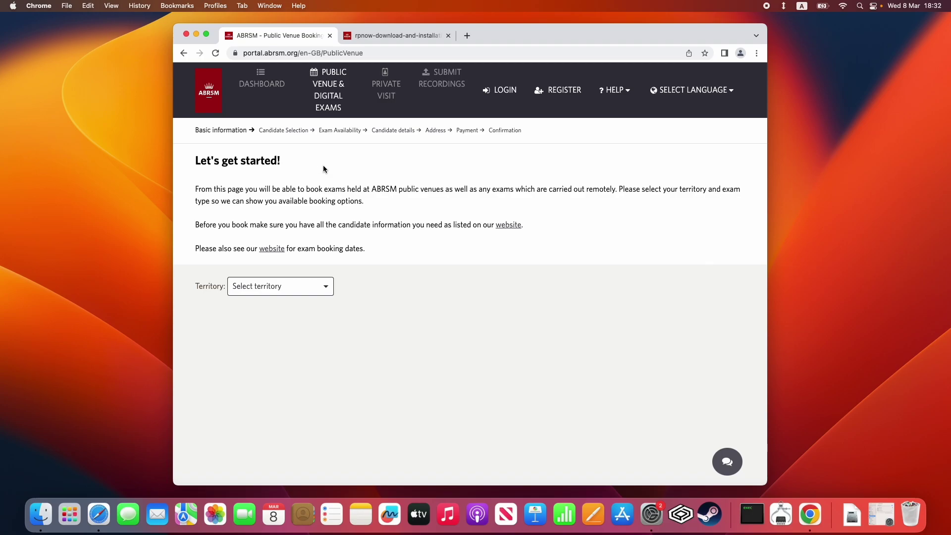
# Note the ABRSM portal web address and go to the LOGIN page to sign in.
pyautogui.click(271, 51)
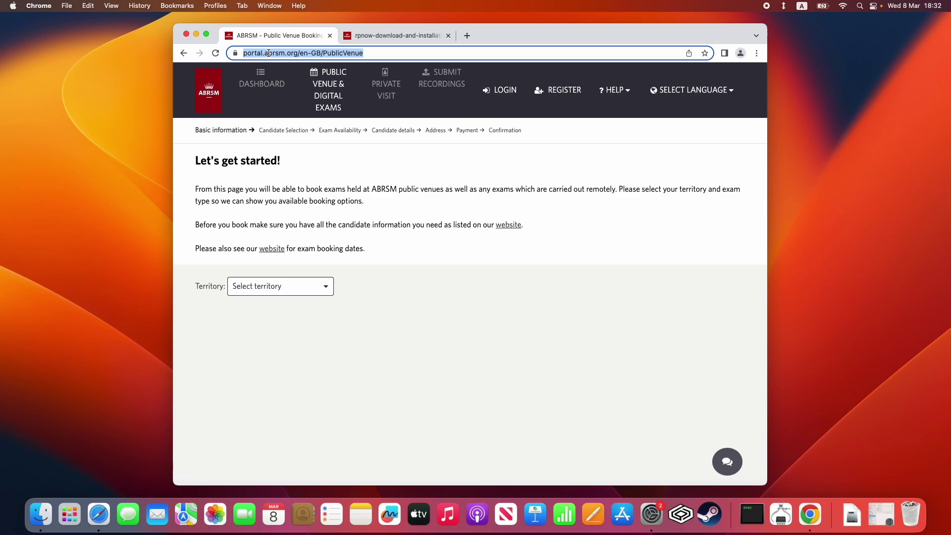
pyautogui.click(344, 181)
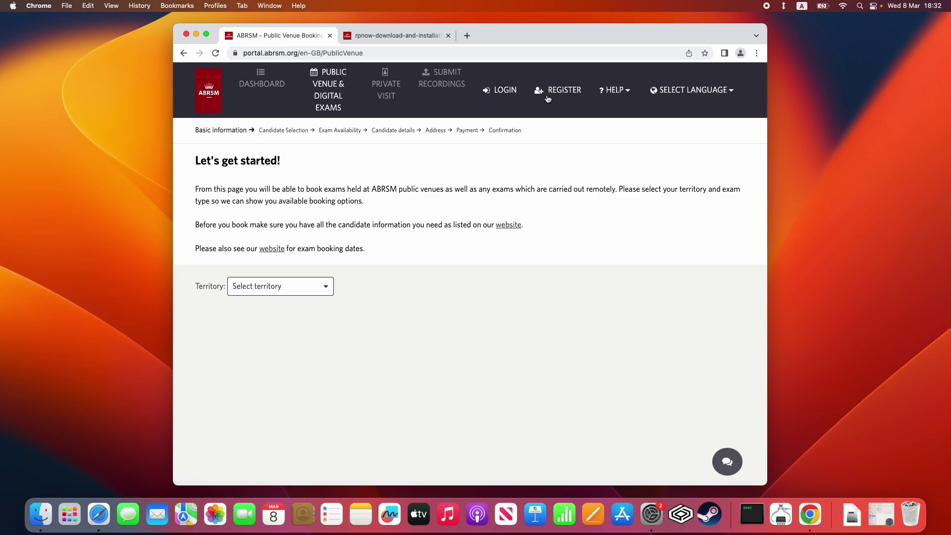
pyautogui.click(496, 95)
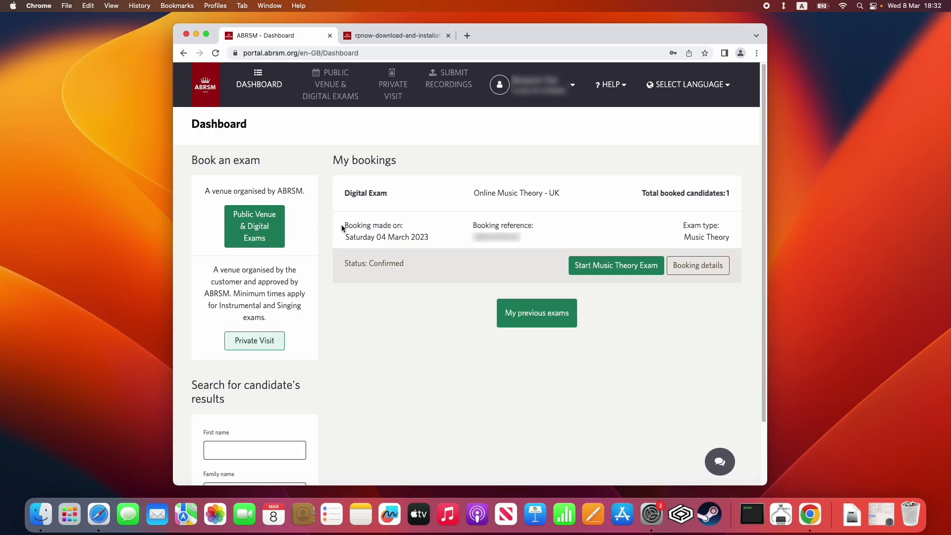
# Review the dashboard booking, highlighting the exam date and booking reference.
pyautogui.moveTo(342, 224); pyautogui.dragTo(439, 243)
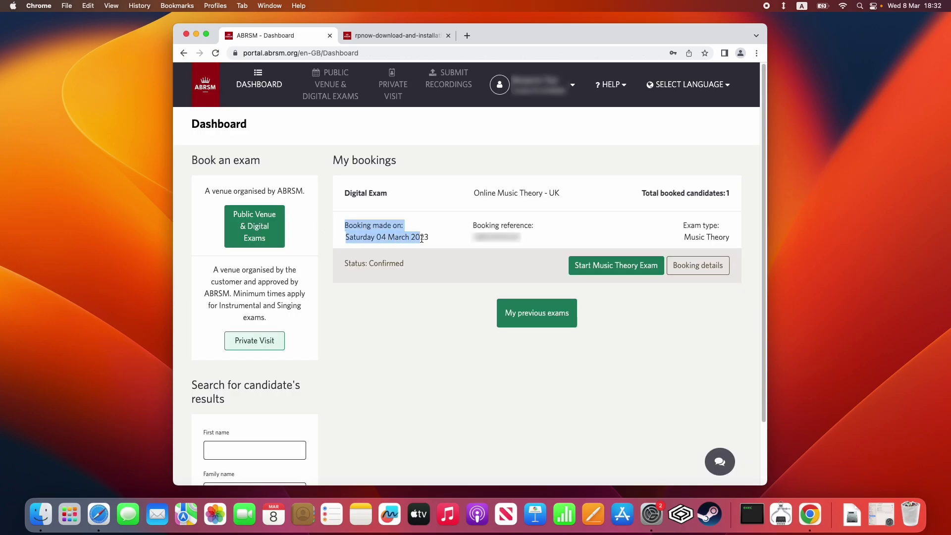
pyautogui.click(438, 243)
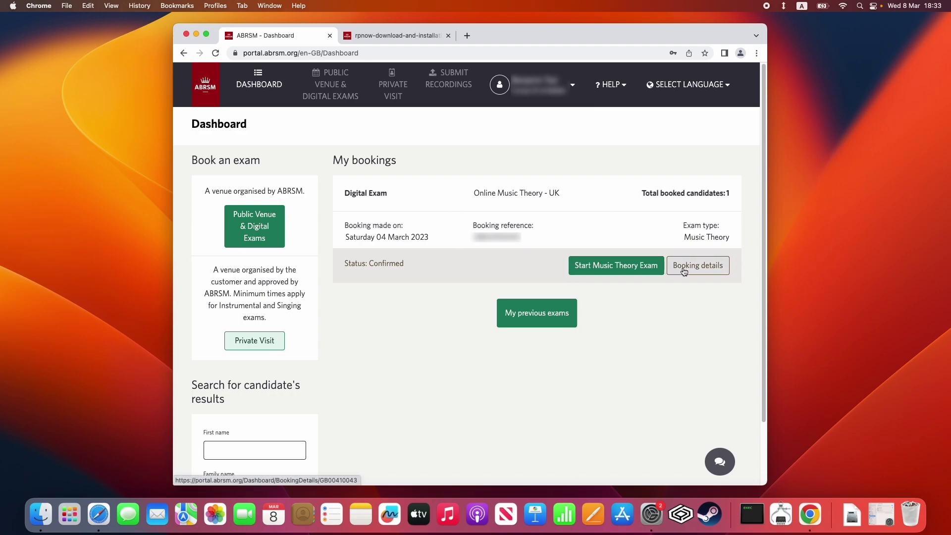
pyautogui.moveTo(338, 209); pyautogui.dragTo(554, 242)
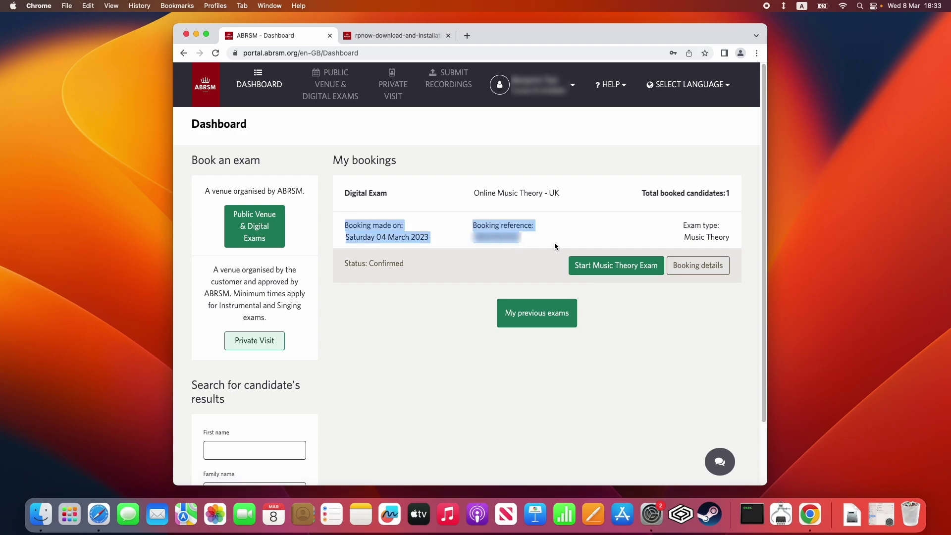
pyautogui.click(555, 241)
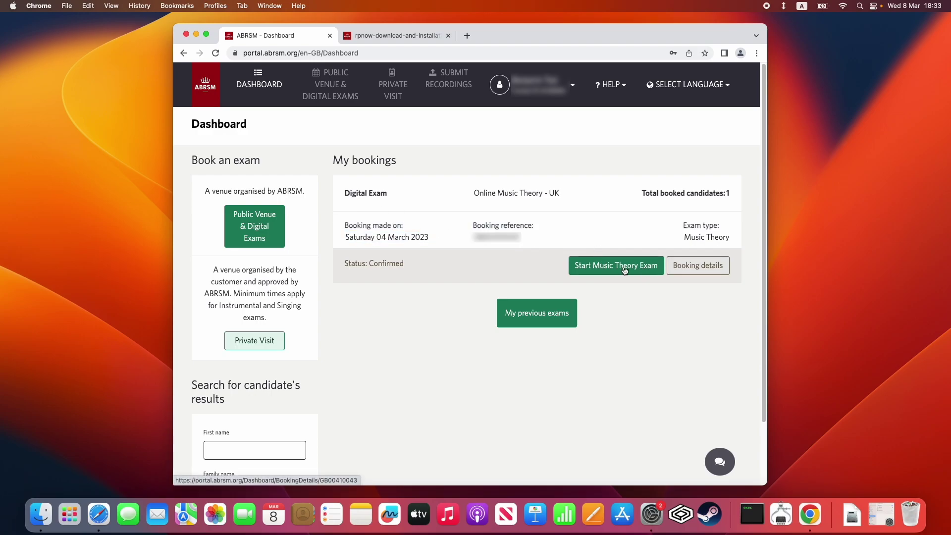
# Open the Online Music Theory booking details and note the exam availability dates.
pyautogui.click(682, 269)
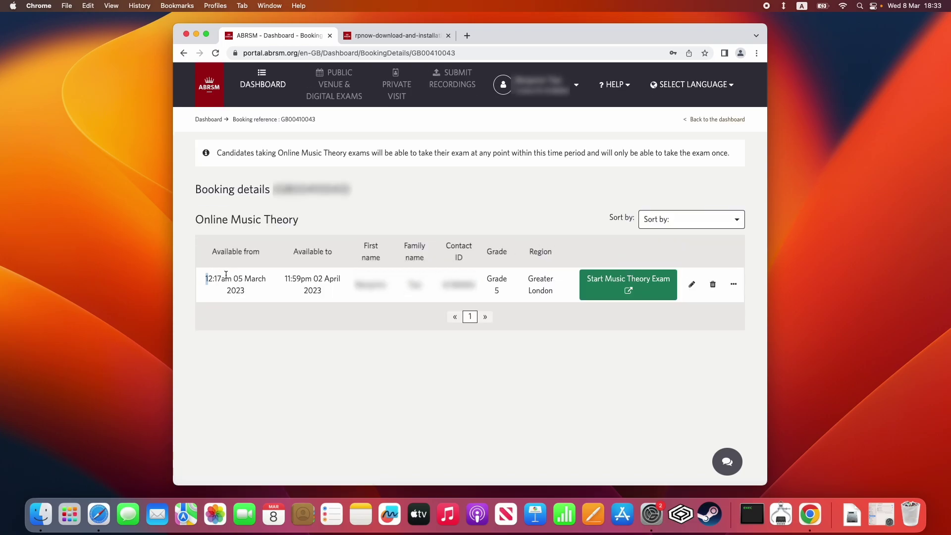
pyautogui.moveTo(225, 275); pyautogui.dragTo(336, 292)
pyautogui.click(337, 292)
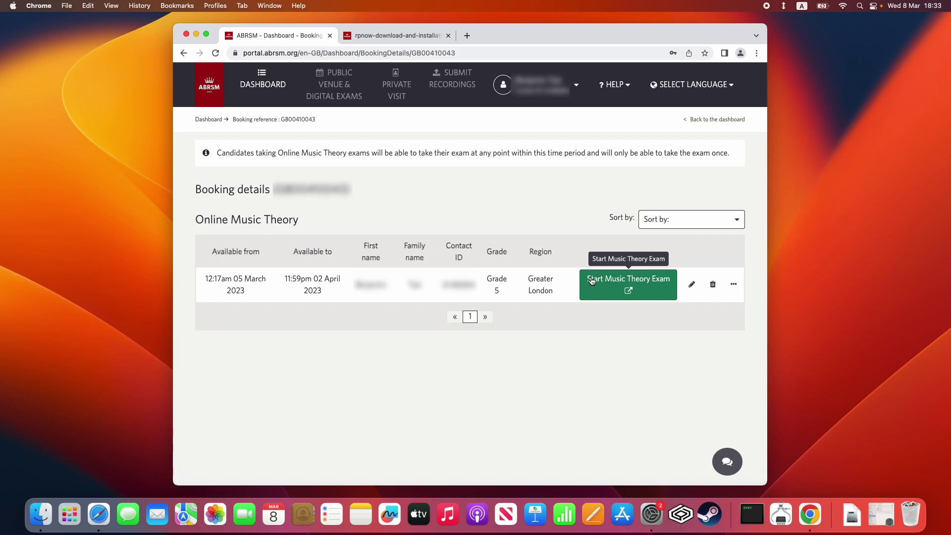
# Compare the booking details with the RPNow installation guide PDF and return to the booking.
pyautogui.click(292, 34)
pyautogui.click(600, 291)
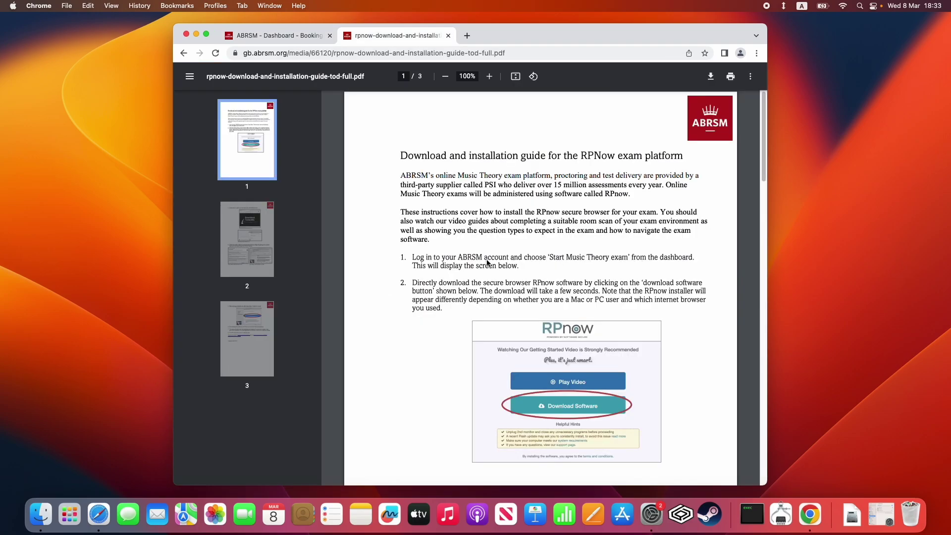
pyautogui.click(296, 44)
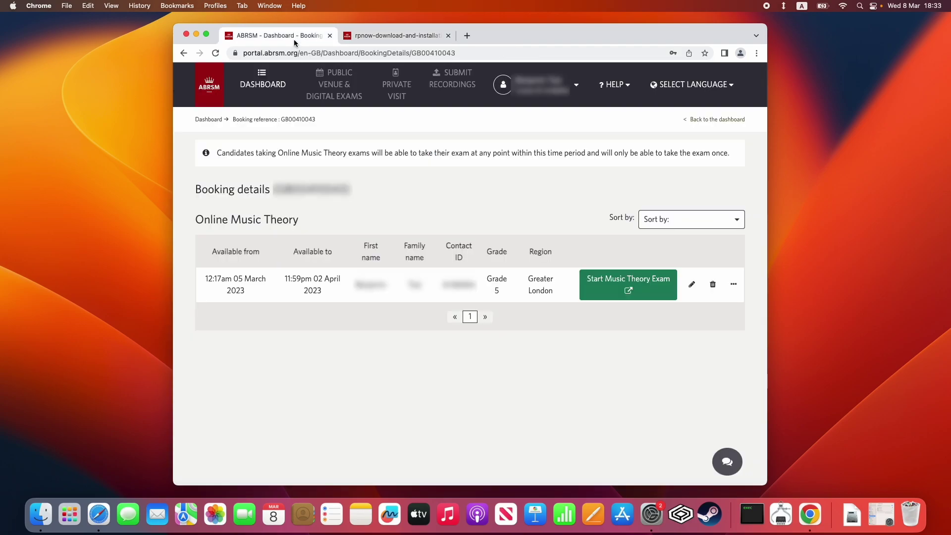
# Start the Music Theory exam, confirm the 3-hour launch, and choose macOS to download the PSI Secure Browser.
pyautogui.click(614, 290)
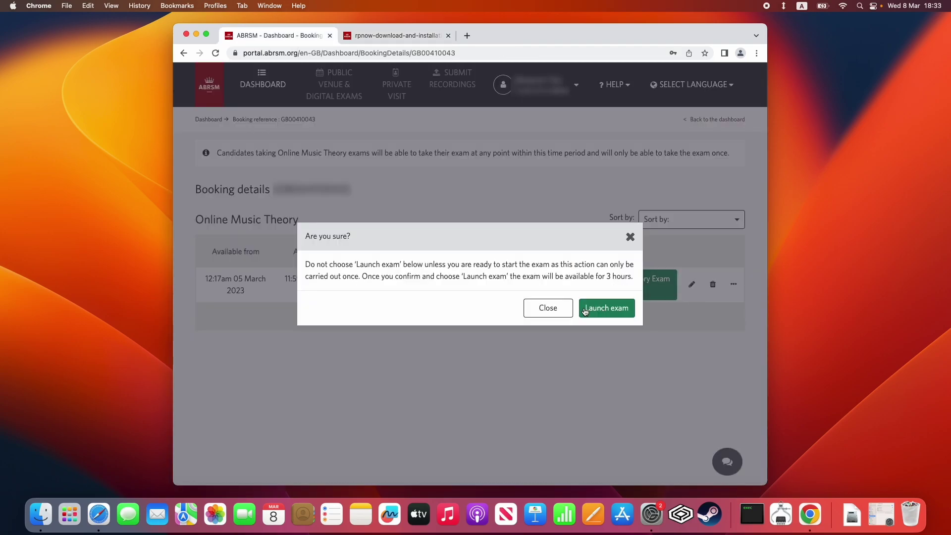
pyautogui.moveTo(609, 278); pyautogui.dragTo(641, 279)
pyautogui.click(628, 275)
pyautogui.click(606, 307)
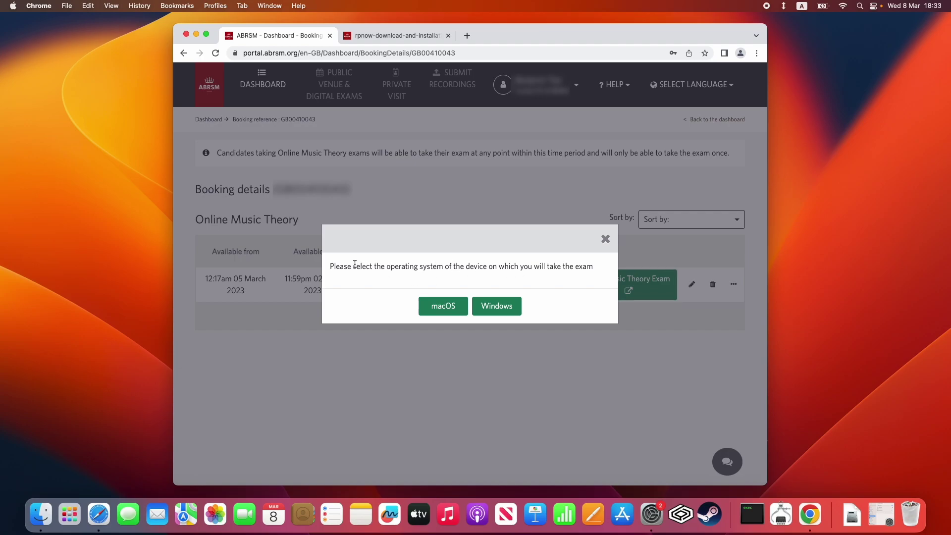
pyautogui.click(449, 309)
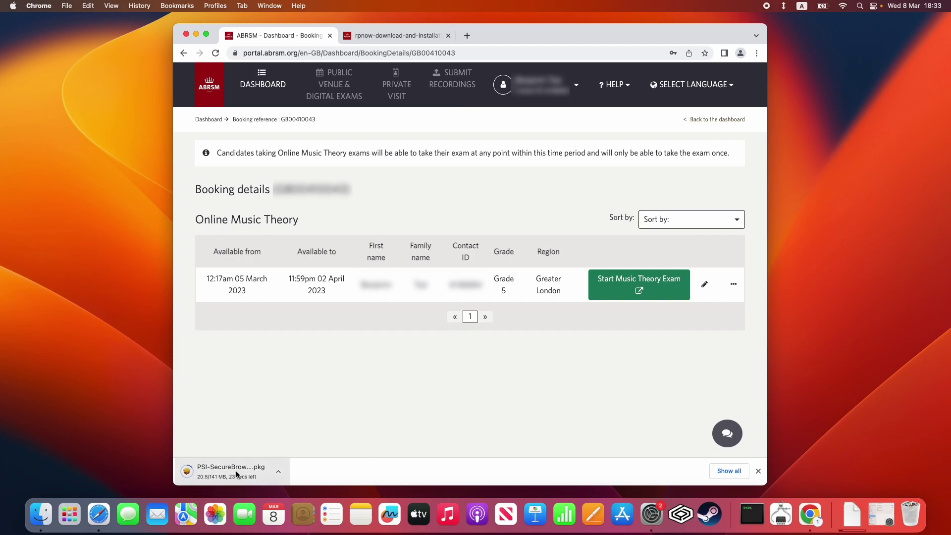
# Open Finder's Downloads folder and select the PSI Secure Browser .pkg installer.
pyautogui.click(41, 512)
pyautogui.click(295, 192)
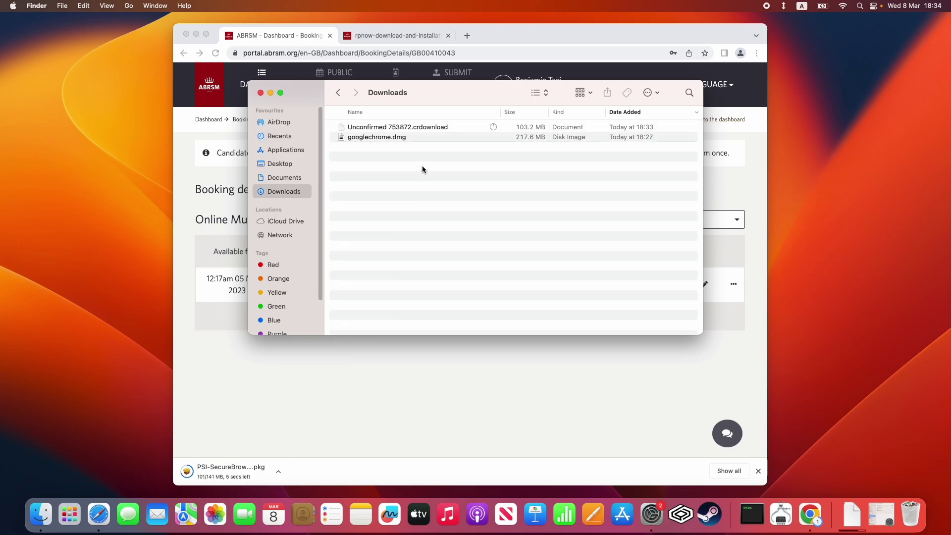
pyautogui.click(399, 130)
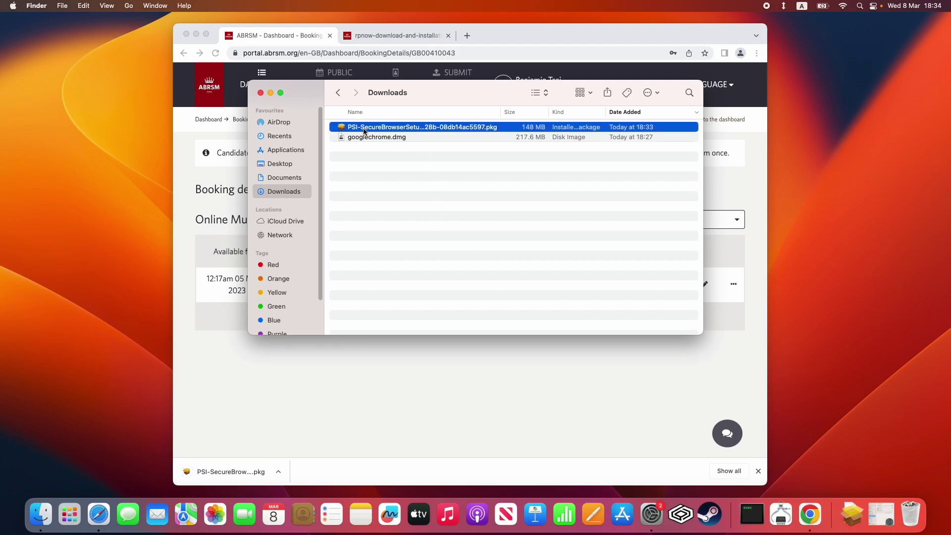
# Launch the PSI Secure Browser .pkg installer and agree to its software licence.
pyautogui.doubleClick(386, 130)
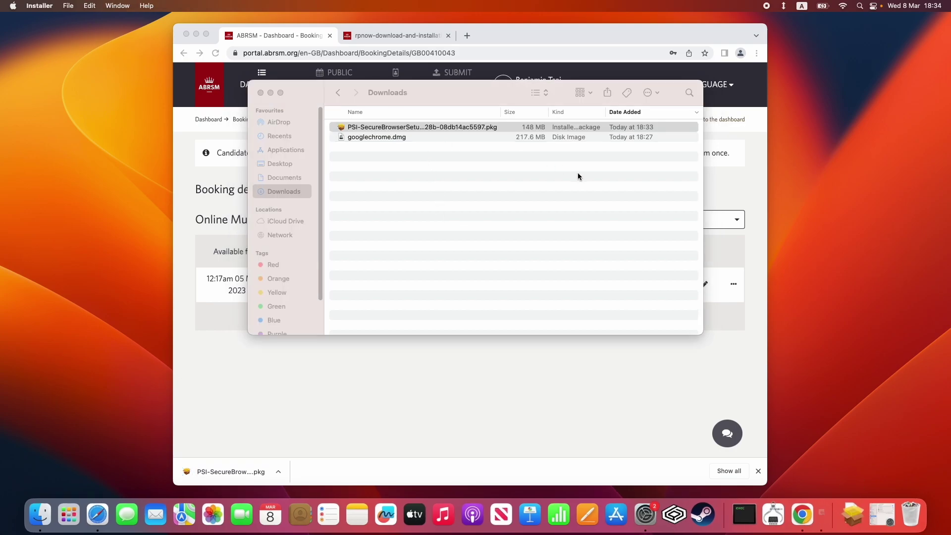
pyautogui.click(607, 328)
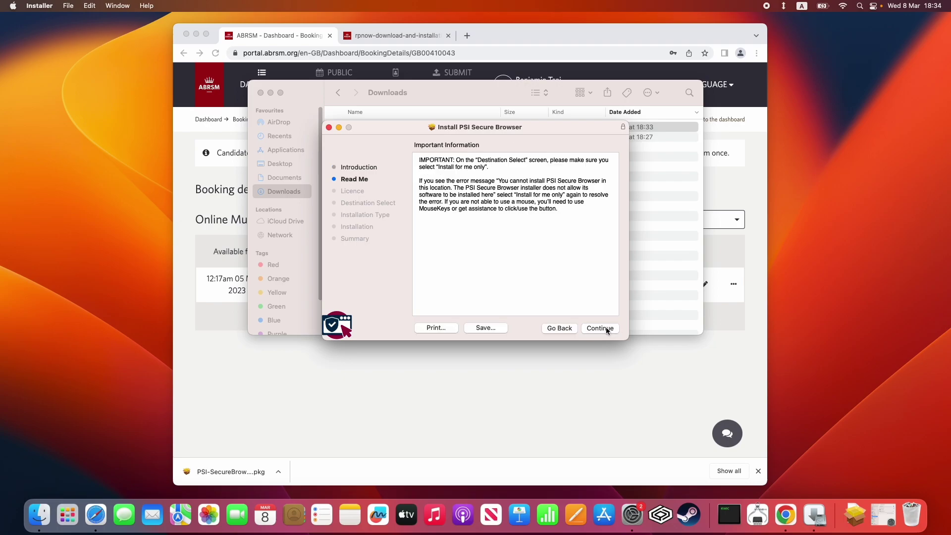
pyautogui.click(607, 328)
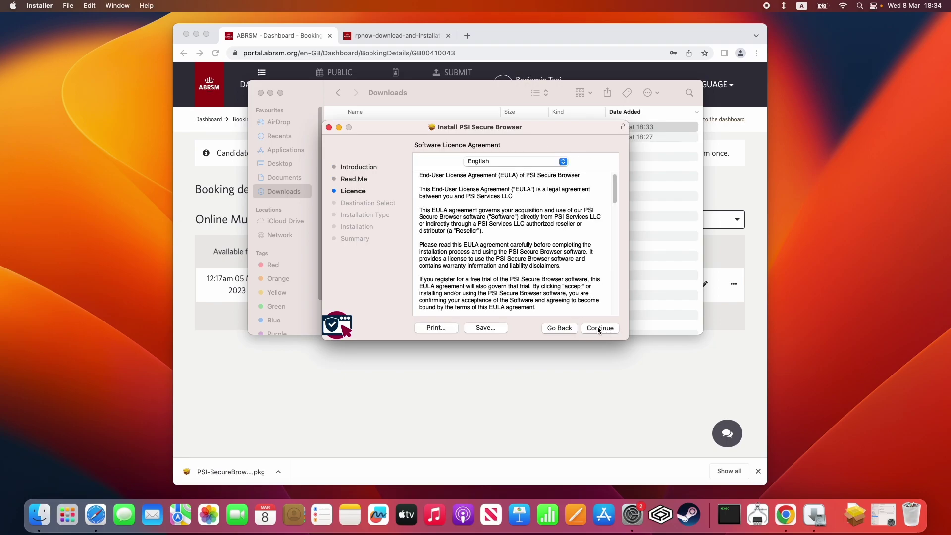
pyautogui.click(598, 328)
pyautogui.click(575, 259)
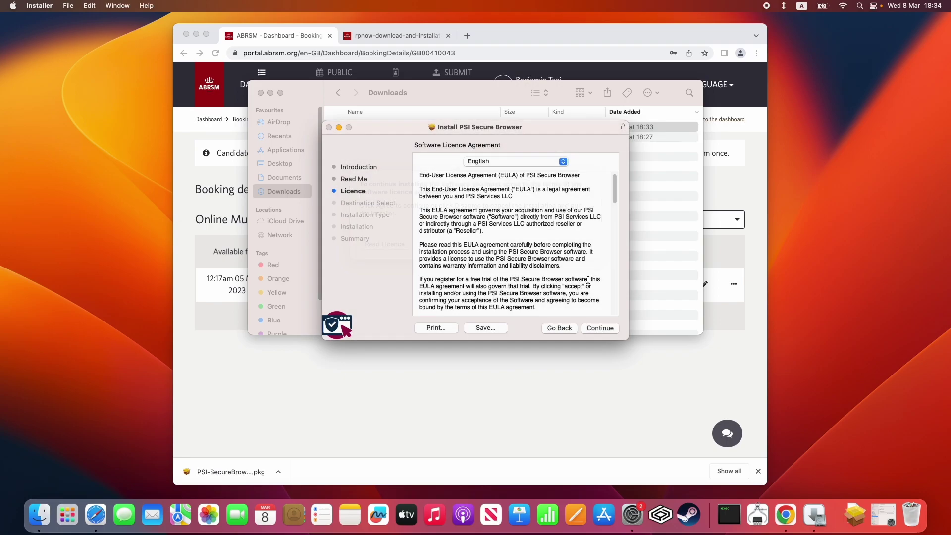
# Start the installation, allowing the installer access to the Downloads folder.
pyautogui.click(599, 327)
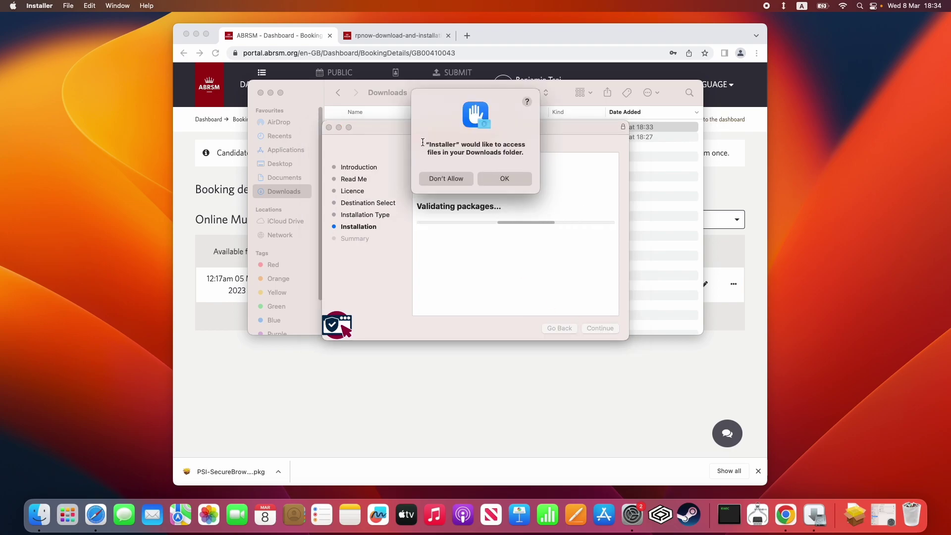
pyautogui.click(506, 179)
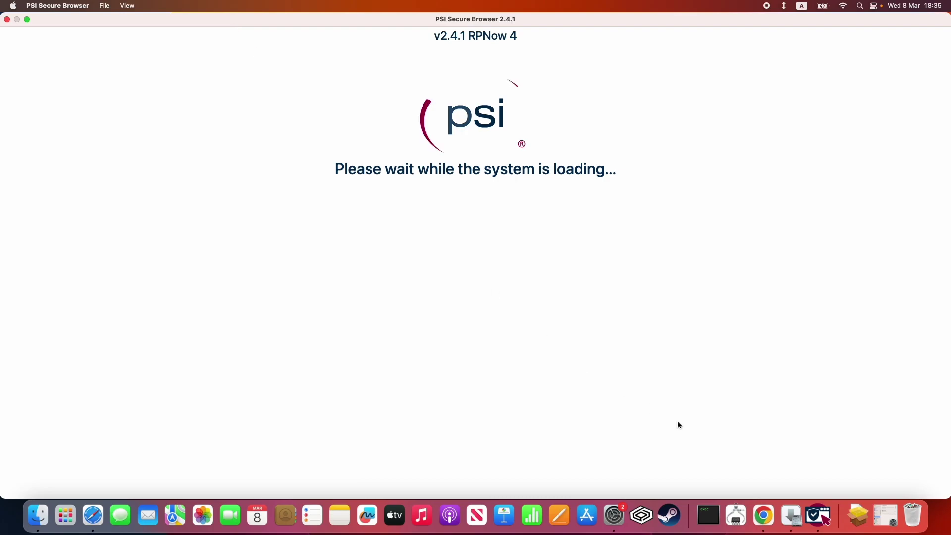
# Allow PSI Secure Browser to use the camera and the microphone.
pyautogui.click(790, 512)
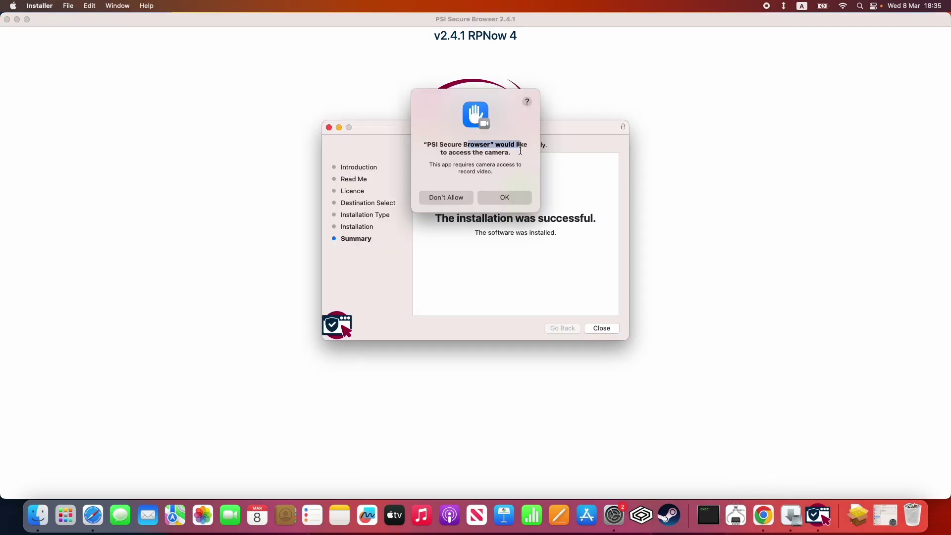
pyautogui.click(520, 199)
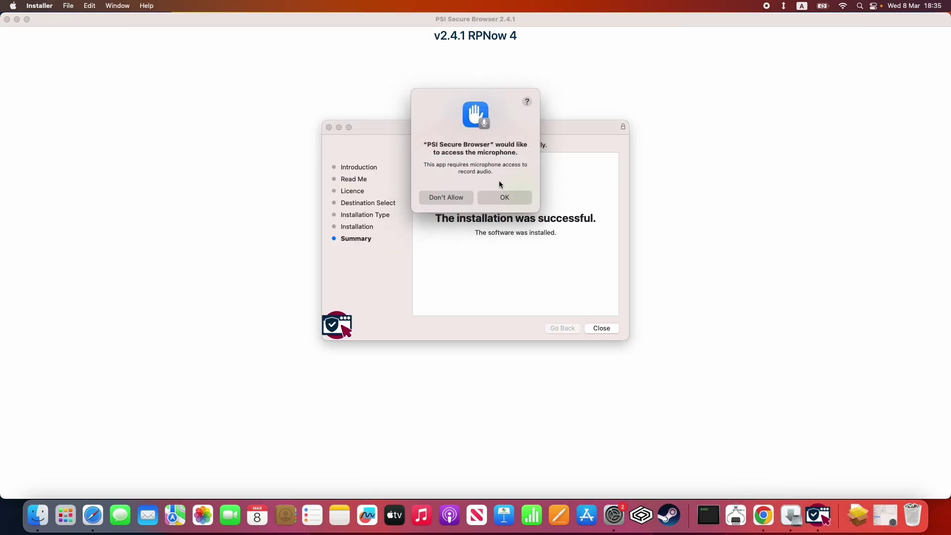
pyautogui.click(496, 198)
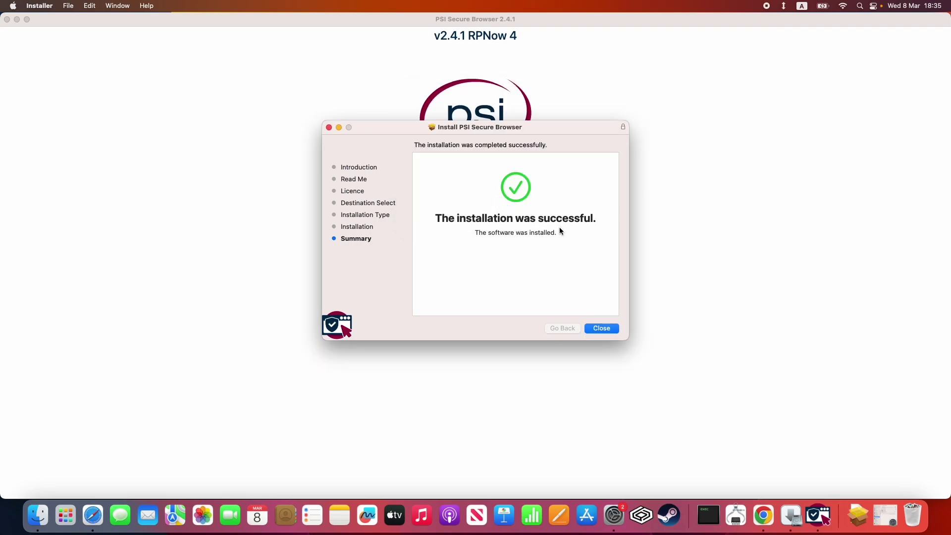
# Close the finished installer, keeping its package rather than deleting it.
pyautogui.click(602, 329)
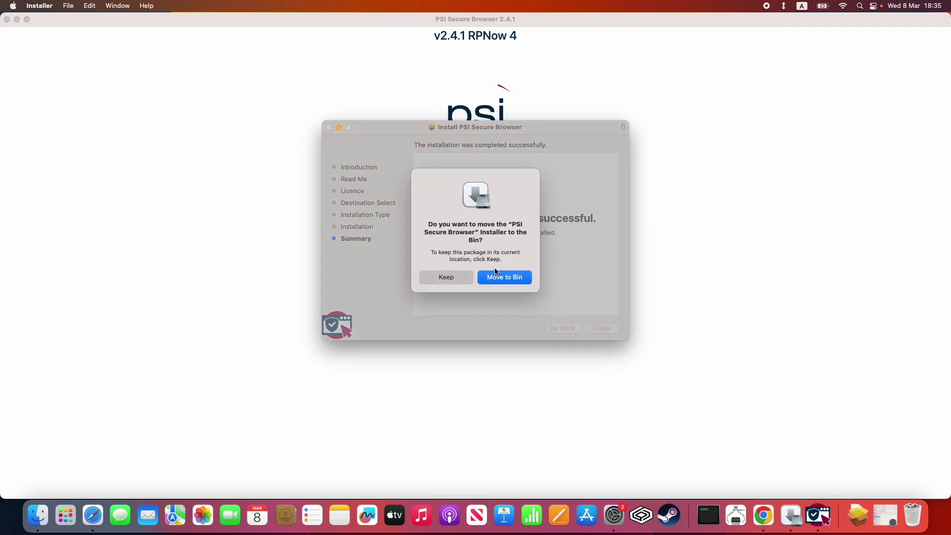
pyautogui.click(460, 276)
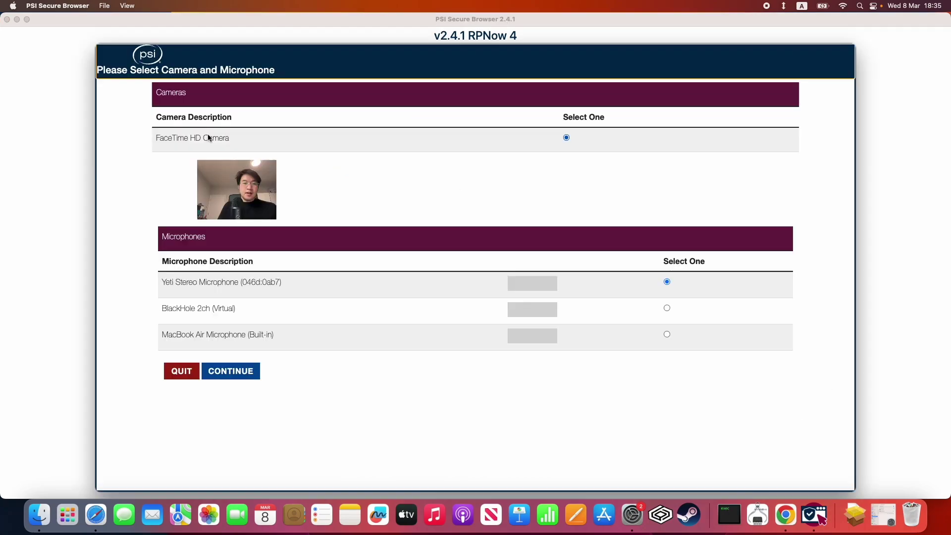
# Choose the MacBook Air built-in microphone, confirm the devices and pass the microphone test.
pyautogui.moveTo(159, 113); pyautogui.dragTo(243, 130)
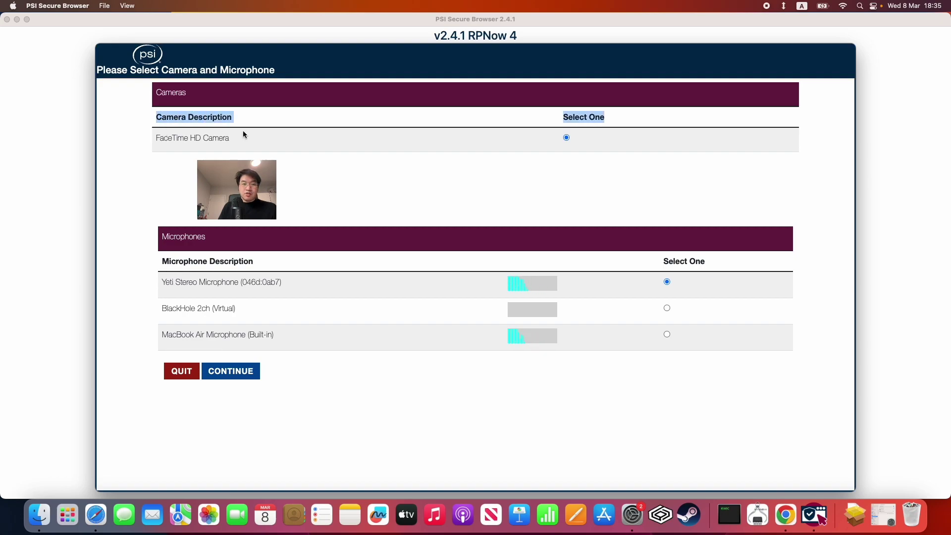
pyautogui.click(156, 140)
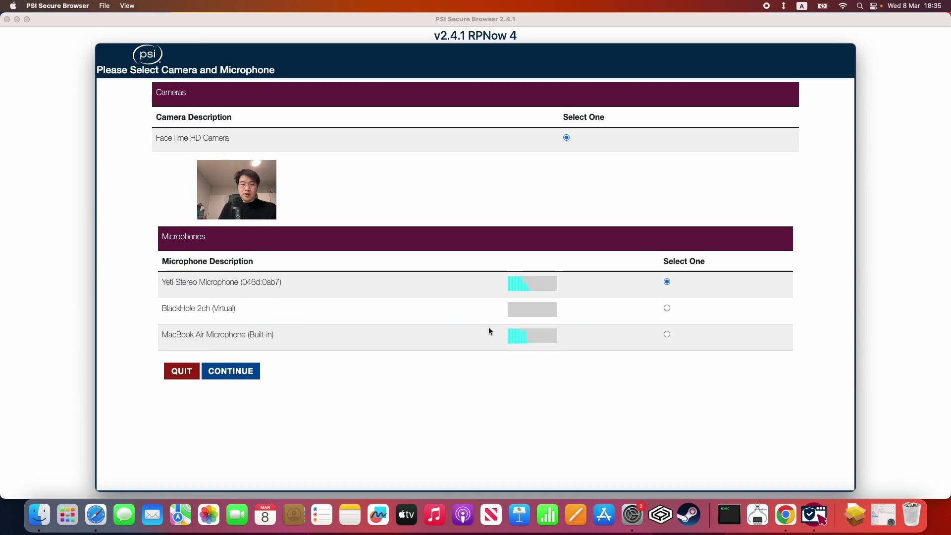
pyautogui.click(667, 334)
pyautogui.click(234, 372)
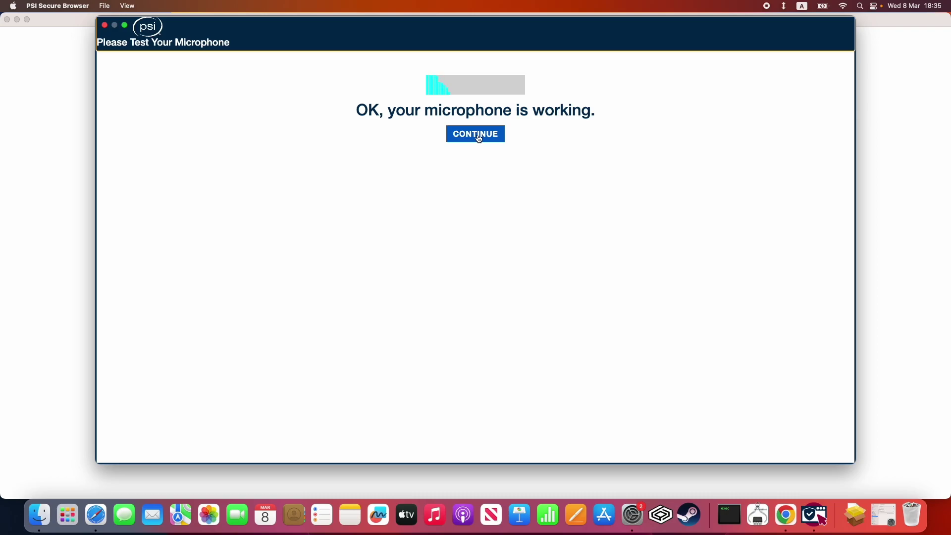
pyautogui.click(479, 138)
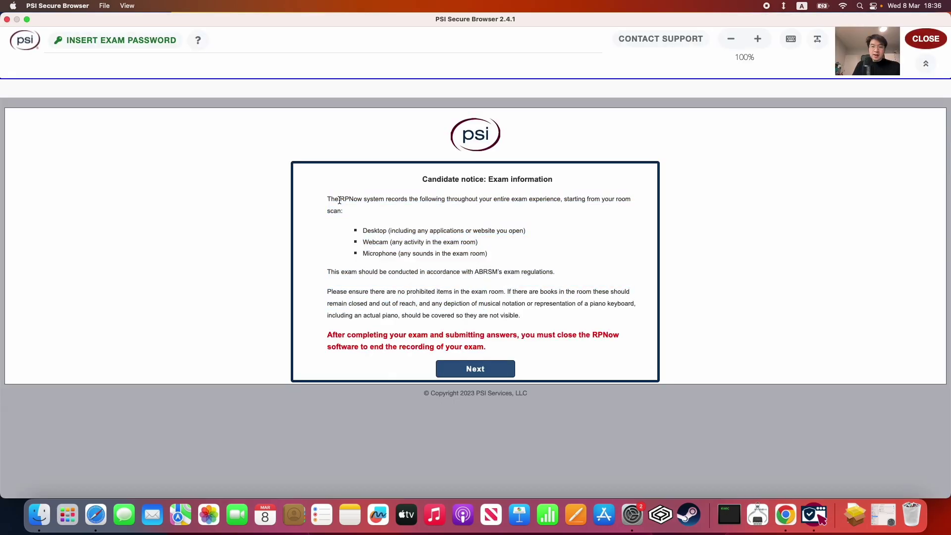
pyautogui.moveTo(337, 197); pyautogui.dragTo(394, 208)
pyautogui.click(410, 211)
pyautogui.moveTo(364, 225); pyautogui.dragTo(444, 266)
pyautogui.click(445, 267)
pyautogui.moveTo(348, 272); pyautogui.dragTo(459, 314)
pyautogui.click(497, 312)
pyautogui.moveTo(479, 271); pyautogui.dragTo(534, 273)
pyautogui.click(530, 282)
pyautogui.moveTo(407, 291); pyautogui.dragTo(494, 292)
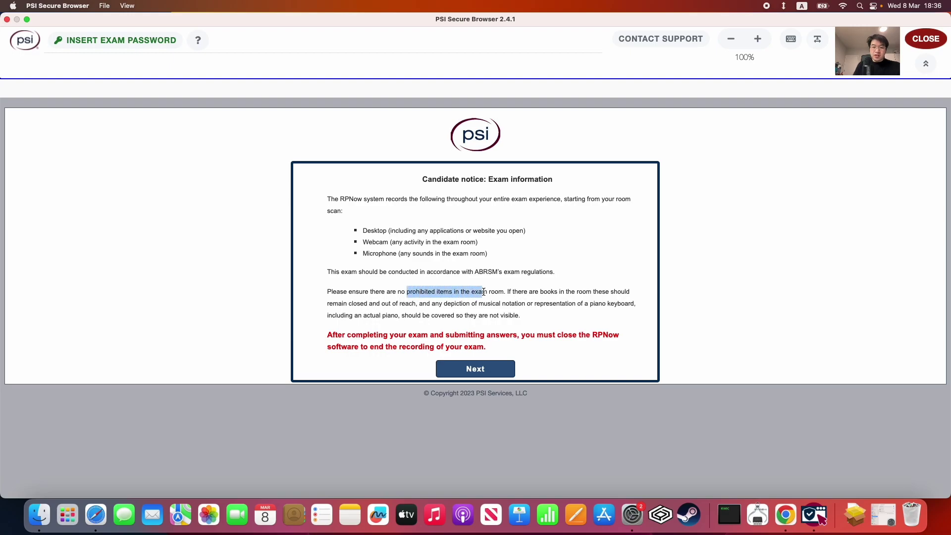
pyautogui.click(502, 291)
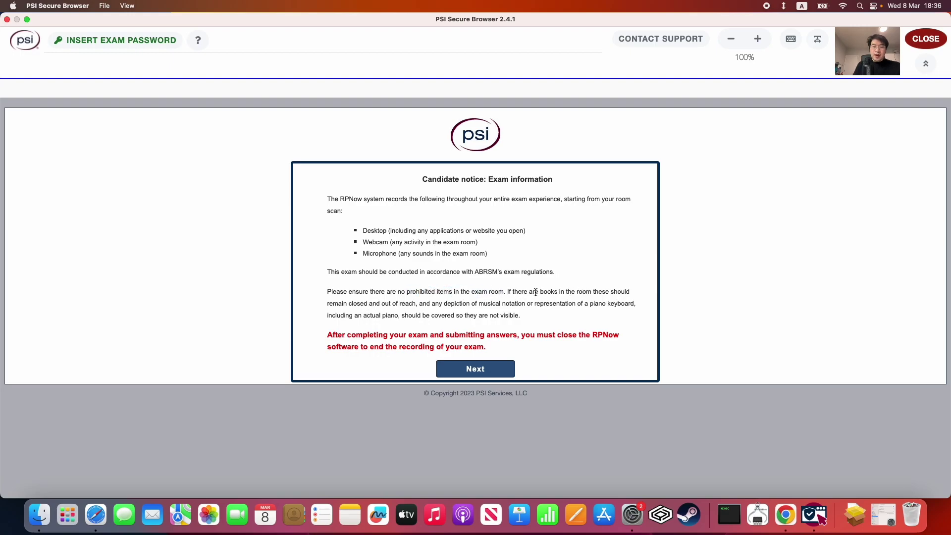
pyautogui.moveTo(348, 303); pyautogui.dragTo(523, 304)
pyautogui.click(463, 303)
pyautogui.click(525, 312)
pyautogui.moveTo(397, 334); pyautogui.dragTo(490, 346)
pyautogui.click(491, 346)
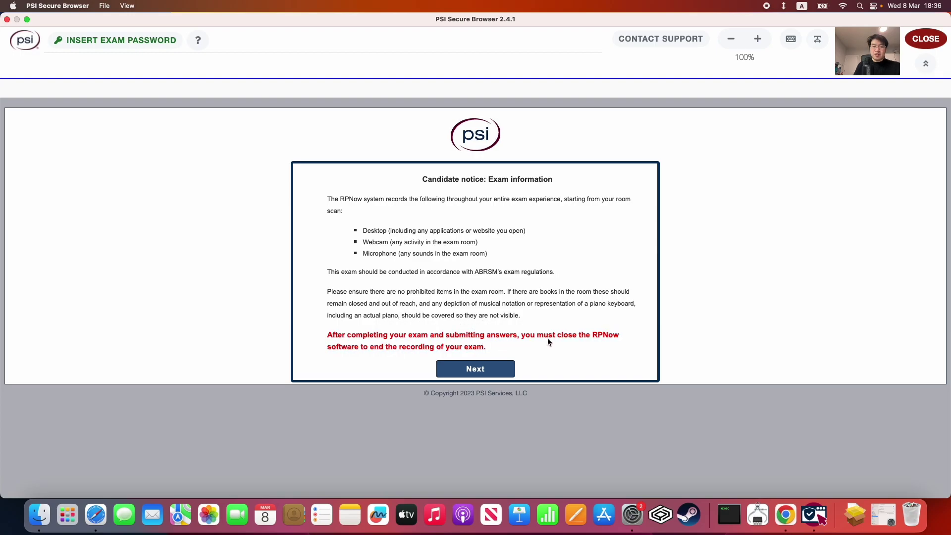